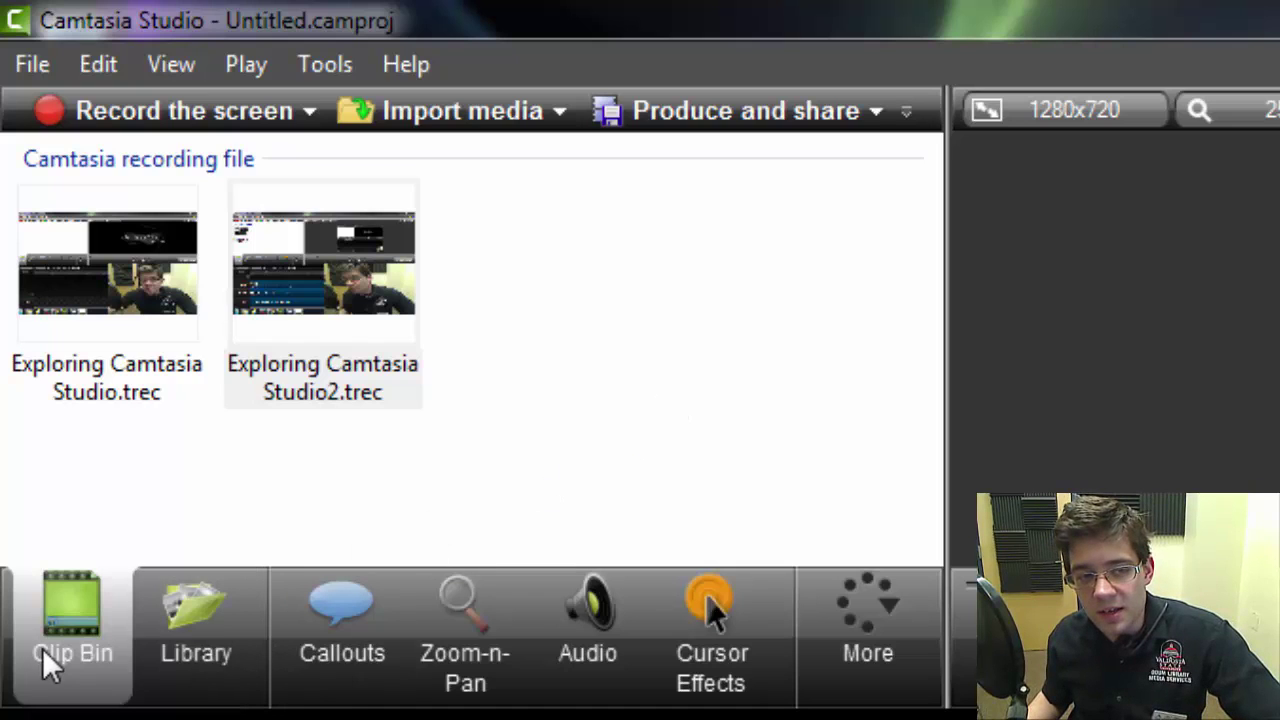
# Step: Browse the Library media, then view the Callouts, Zoom-n-Pan and Audio panels
pyautogui.click(171, 646)
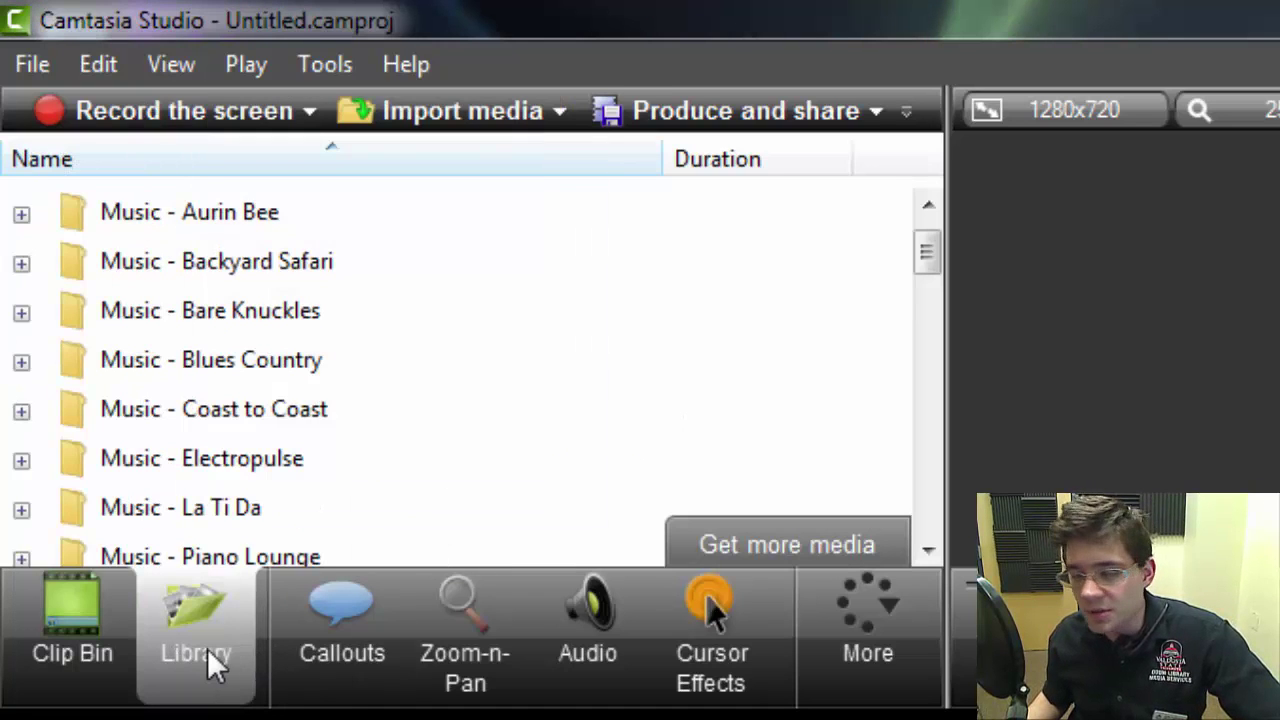
pyautogui.moveTo(208, 663)
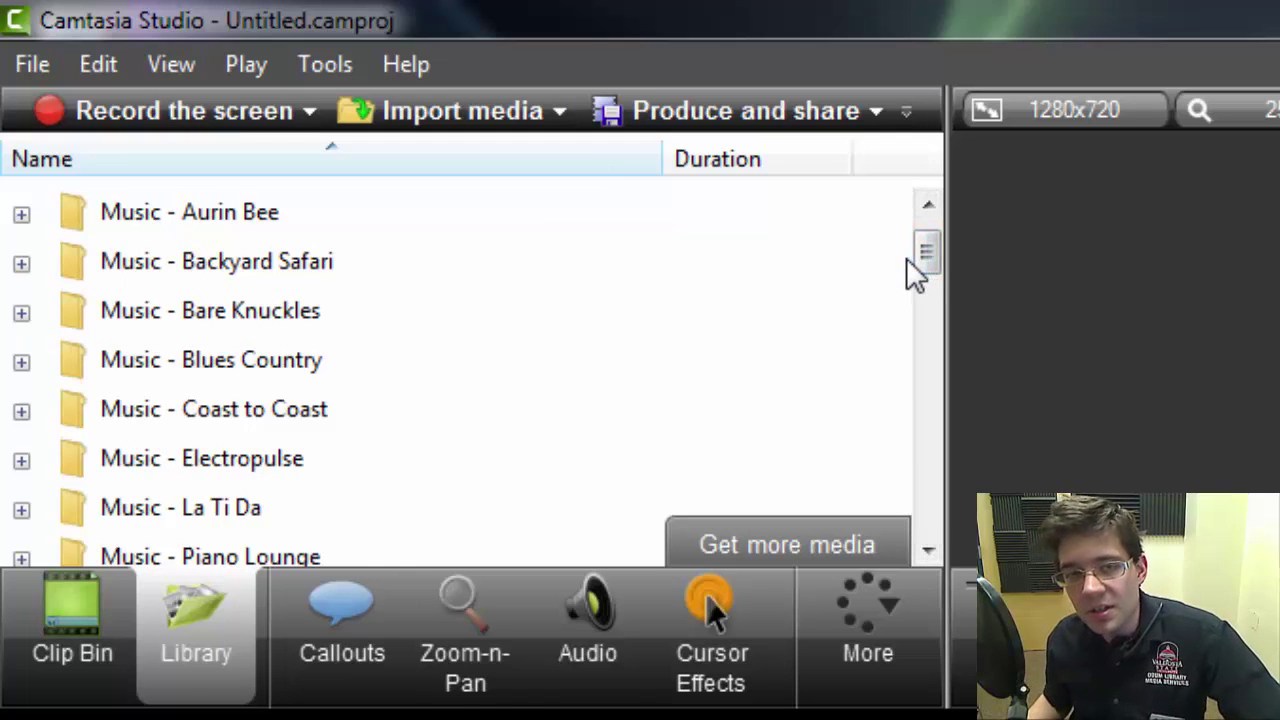
pyautogui.moveTo(929, 256); pyautogui.dragTo(933, 381)
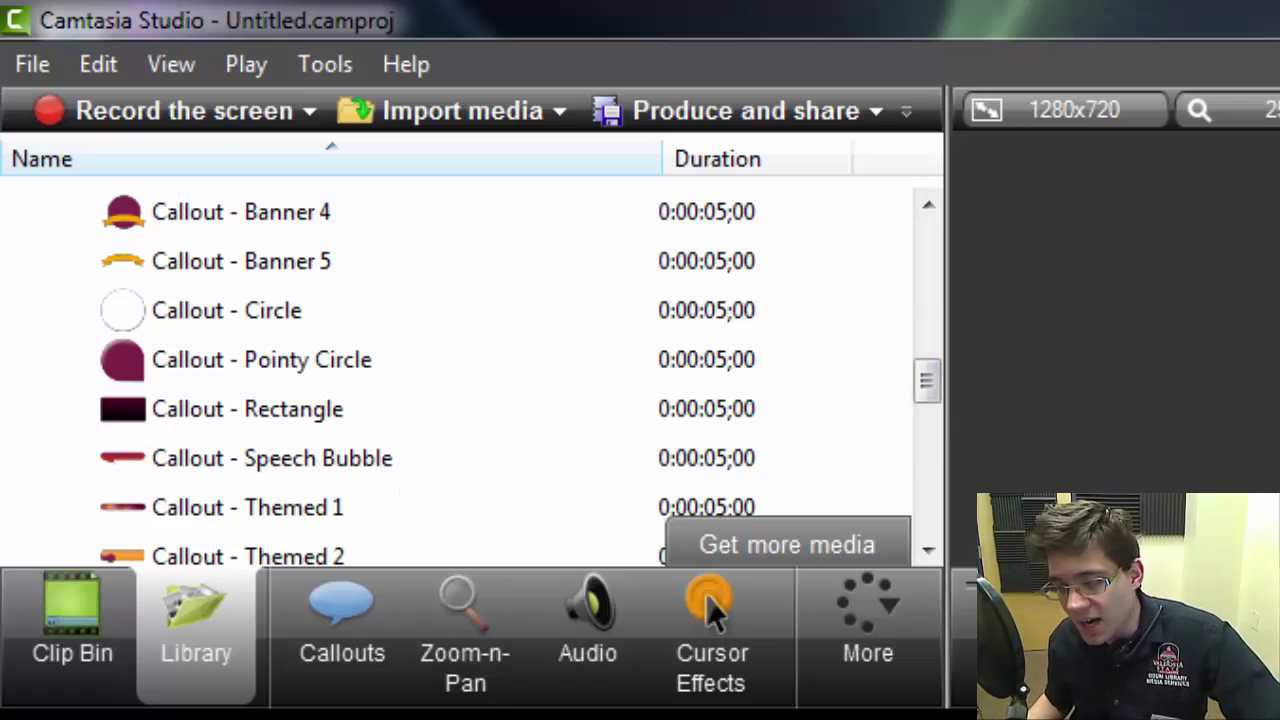
pyautogui.click(371, 612)
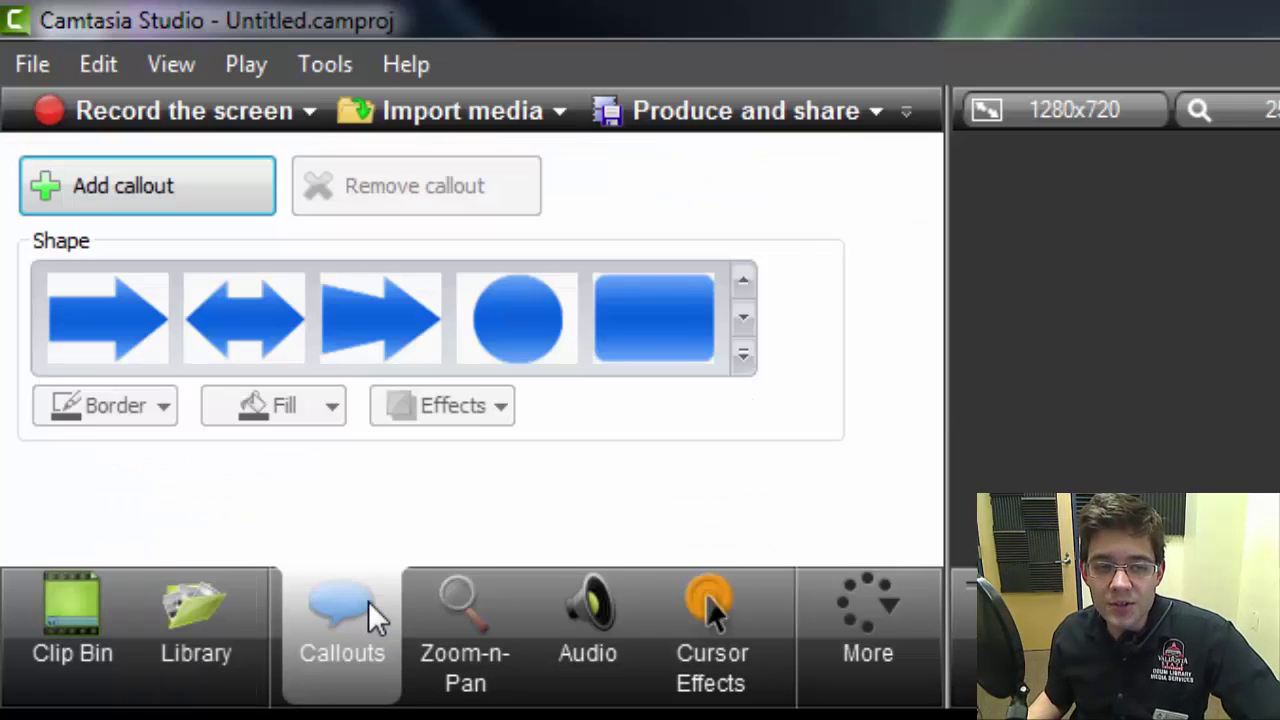
pyautogui.click(446, 604)
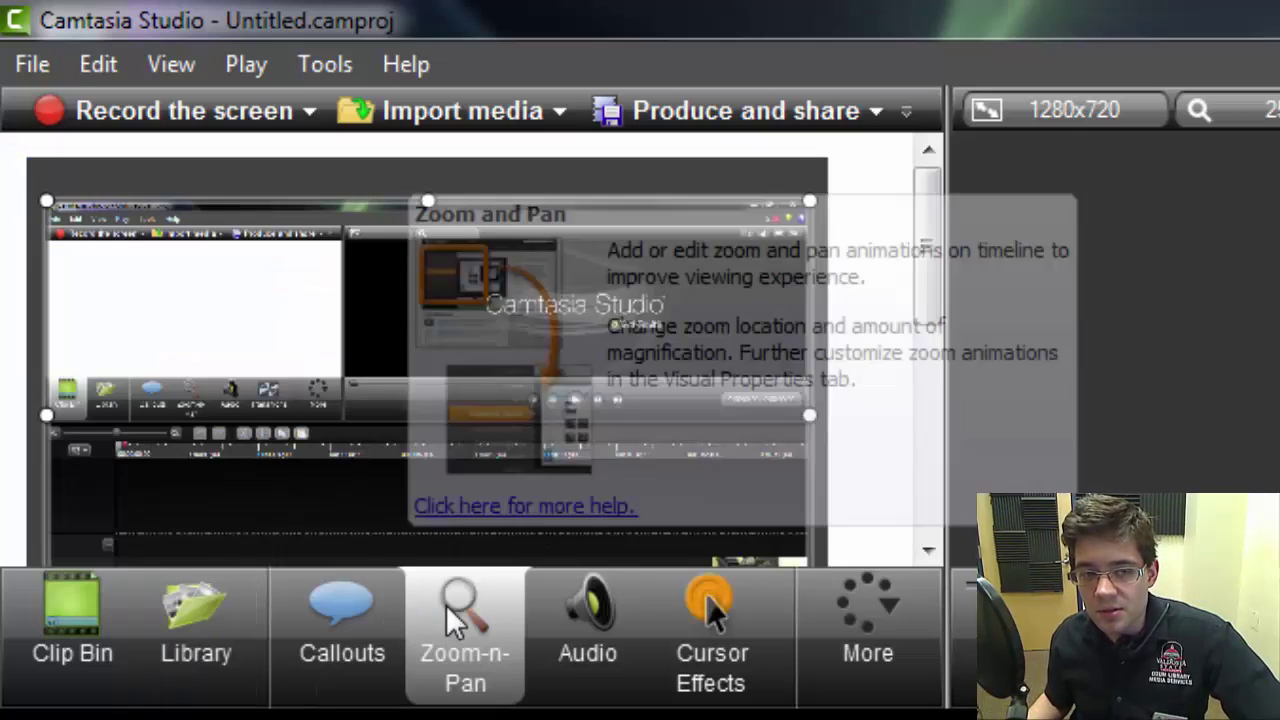
pyautogui.click(563, 629)
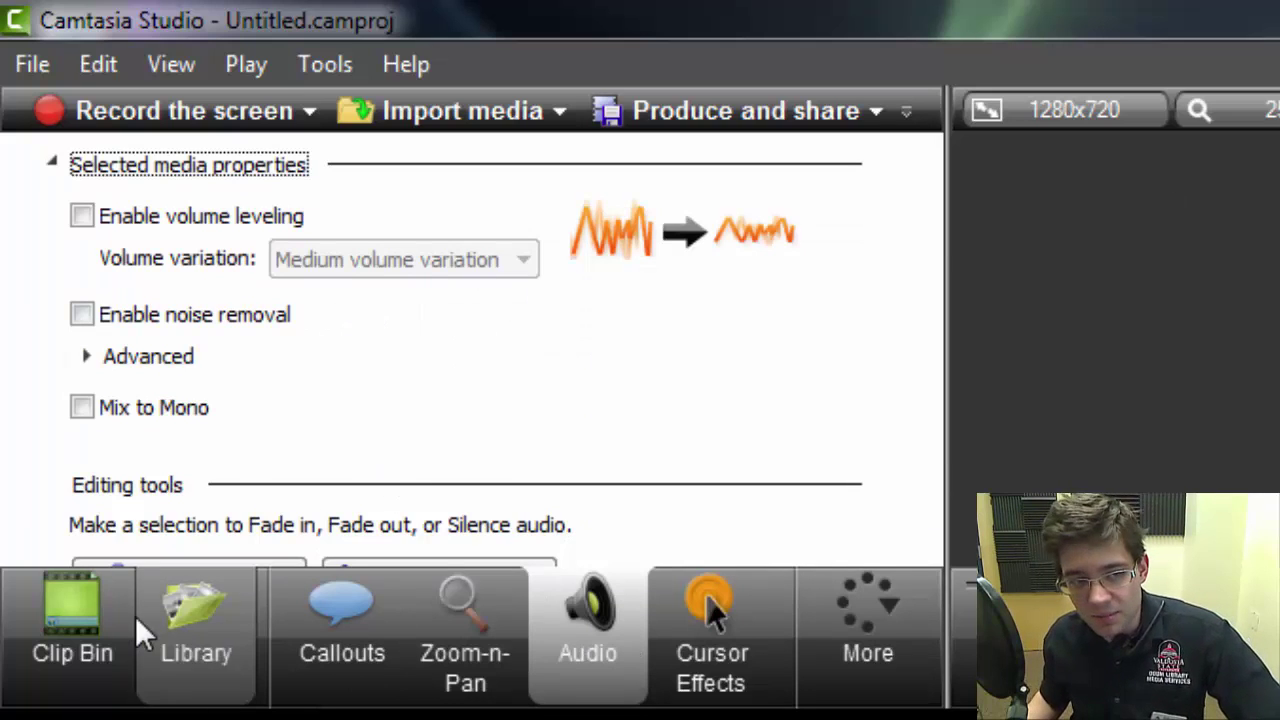
# Step: Return to the Clip Bin and cycle through Callouts, Zoom-n-Pan and Audio again, ending on Audio
pyautogui.click(84, 625)
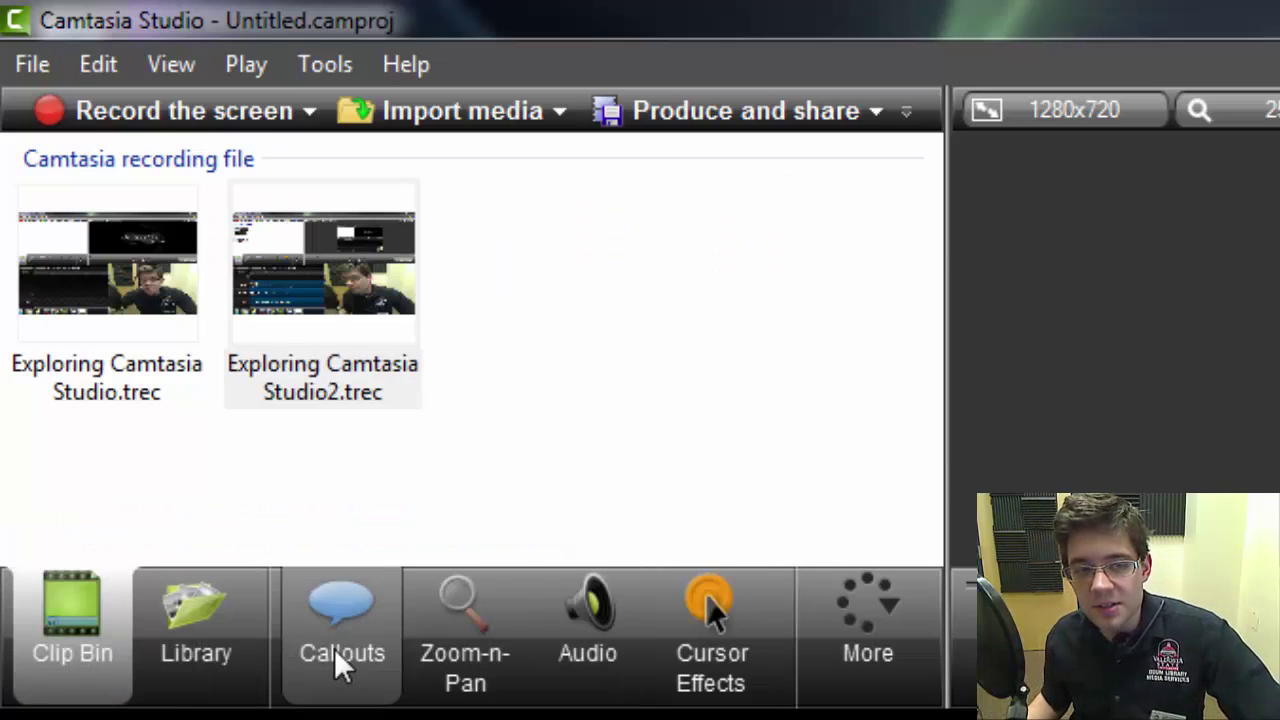
pyautogui.click(336, 650)
pyautogui.click(423, 648)
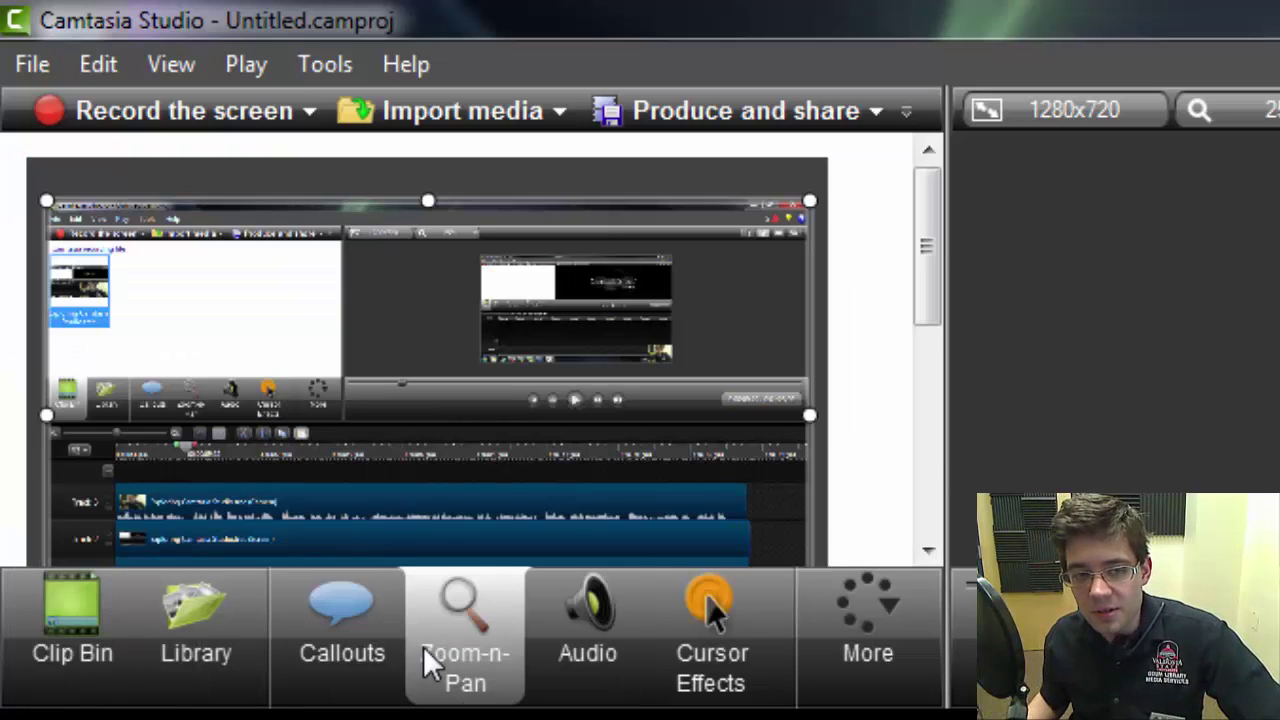
pyautogui.click(559, 642)
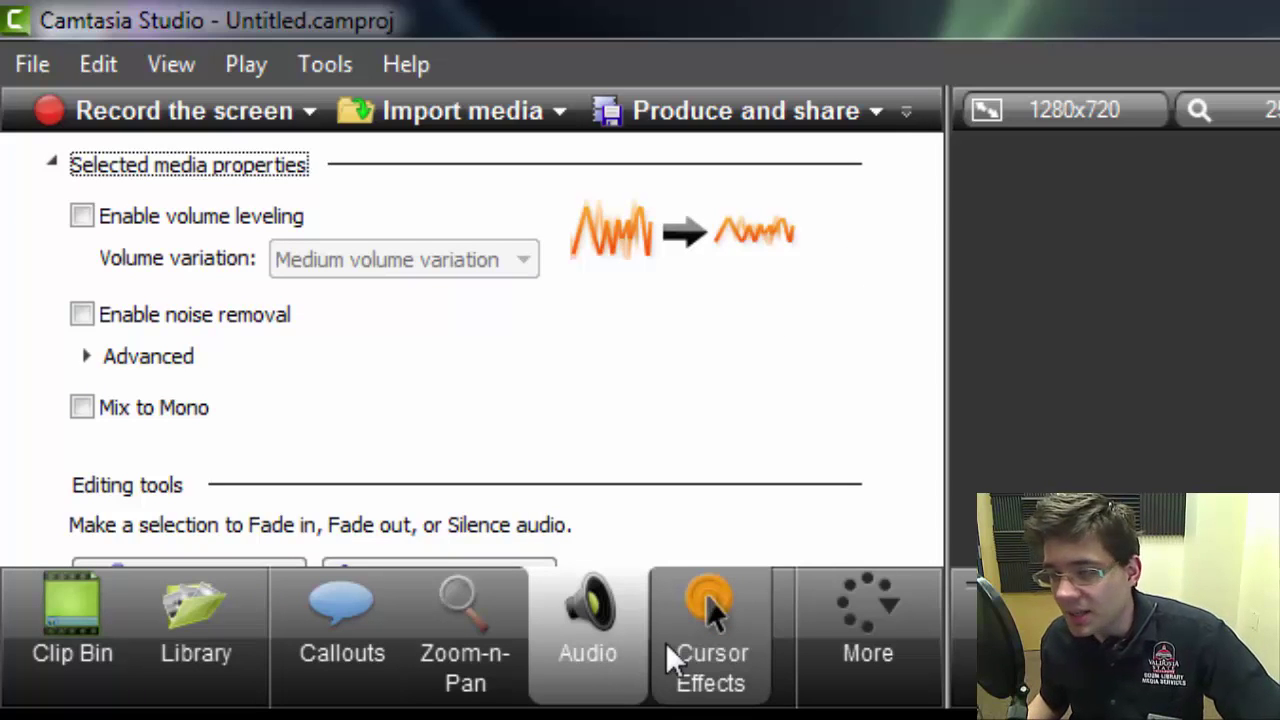
pyautogui.moveTo(665, 642)
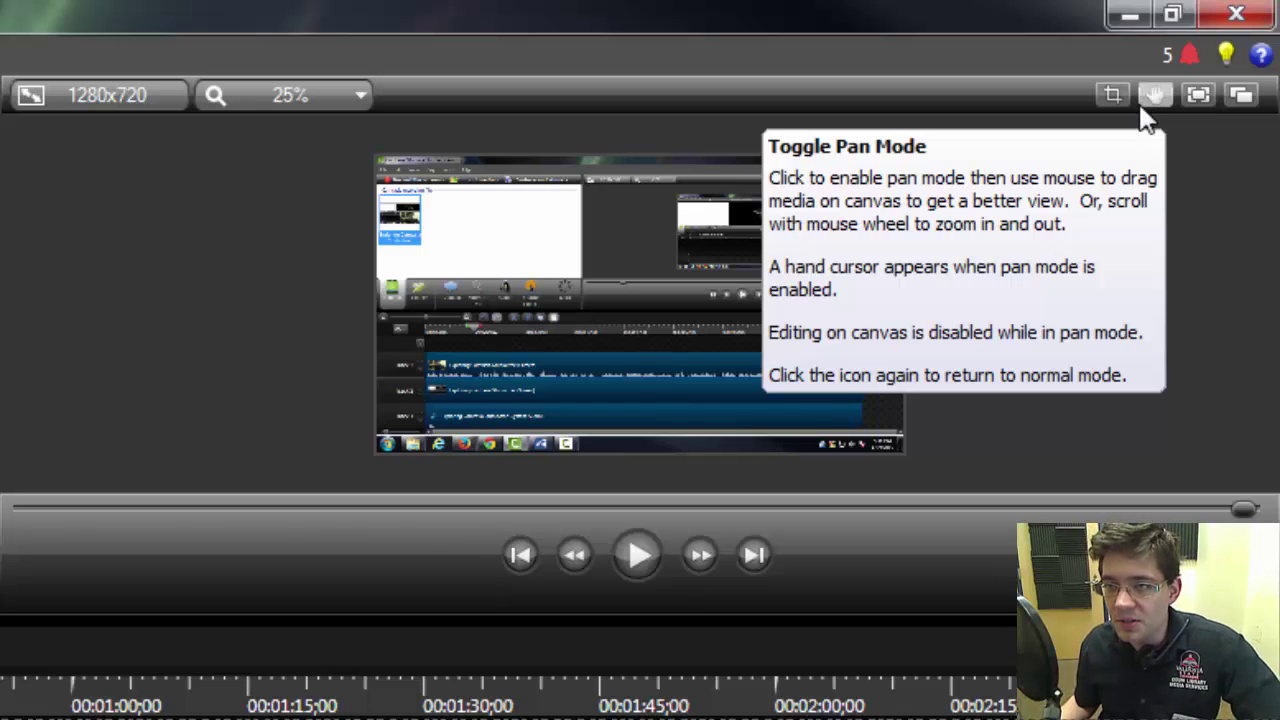
# Step: Enable pan mode and shift the preview up and to the right on the canvas
pyautogui.click(1152, 100)
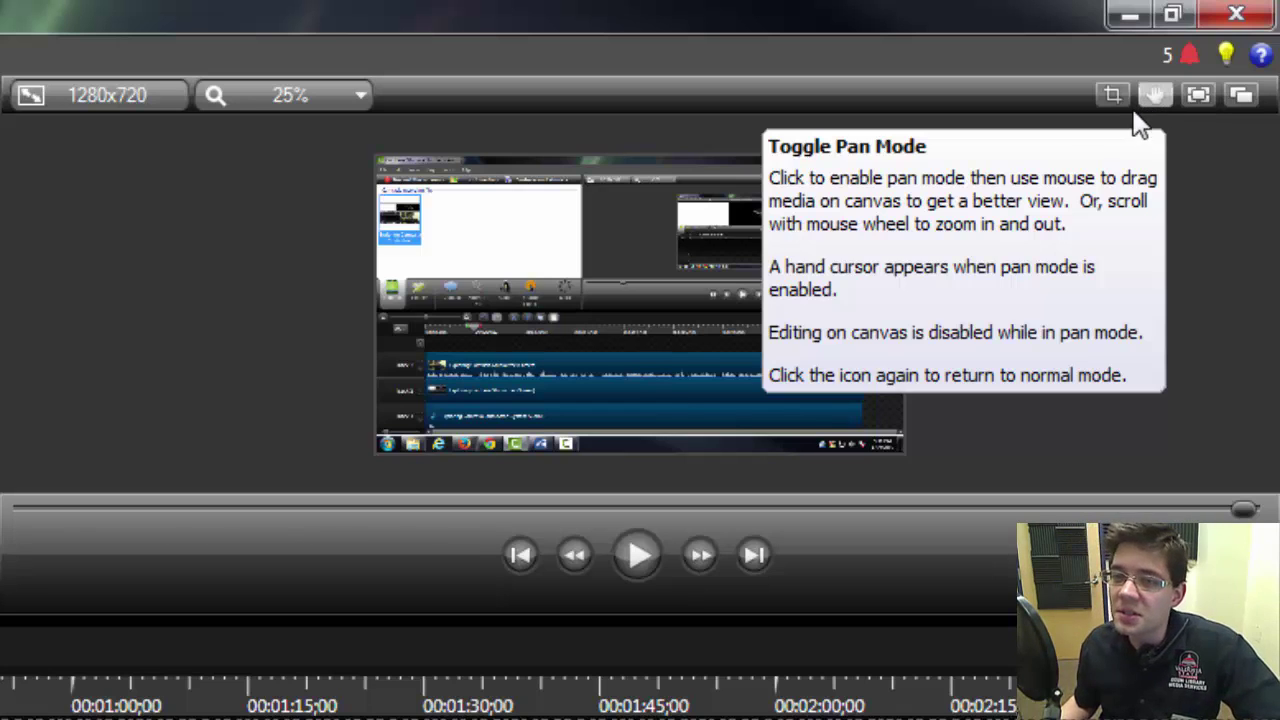
pyautogui.moveTo(623, 323)
pyautogui.mouseDown()
pyautogui.moveTo(598, 347)
pyautogui.moveTo(734, 297)
pyautogui.moveTo(609, 443)
pyautogui.moveTo(457, 300)
pyautogui.moveTo(673, 308)
pyautogui.moveTo(686, 380)
pyautogui.moveTo(631, 323)
pyautogui.mouseUp()
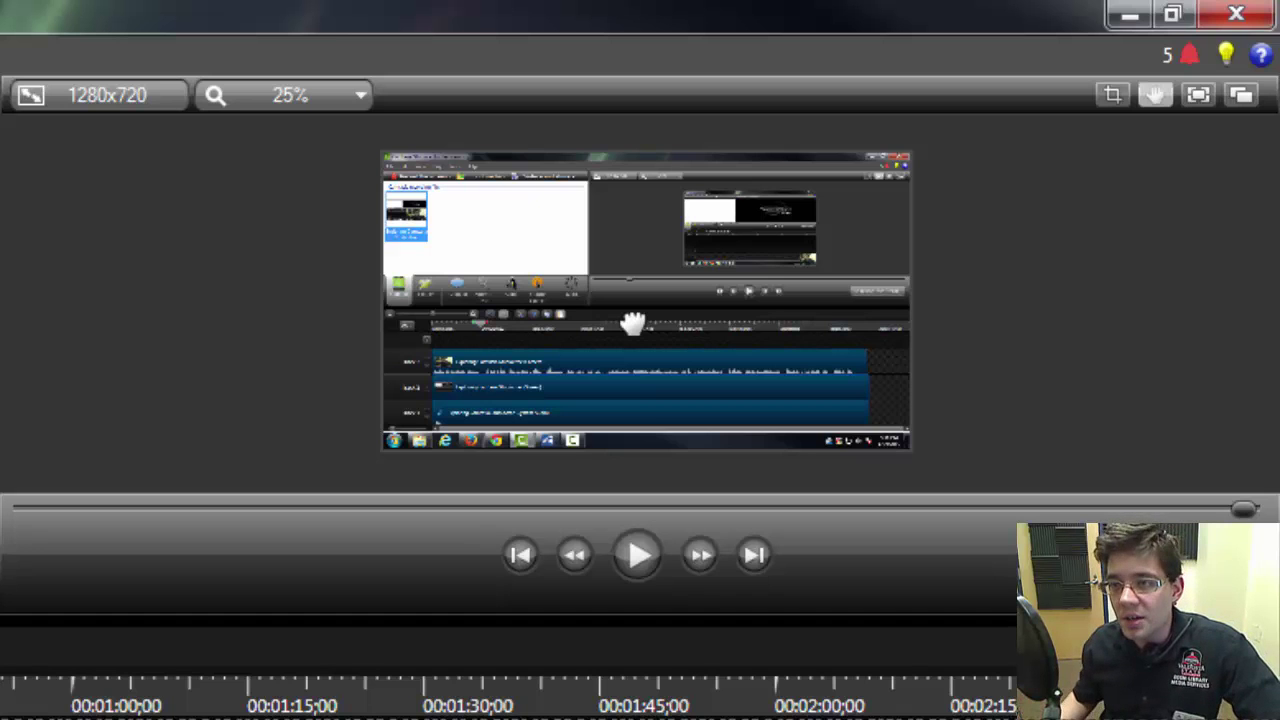
pyautogui.moveTo(633, 322); pyautogui.dragTo(598, 262)
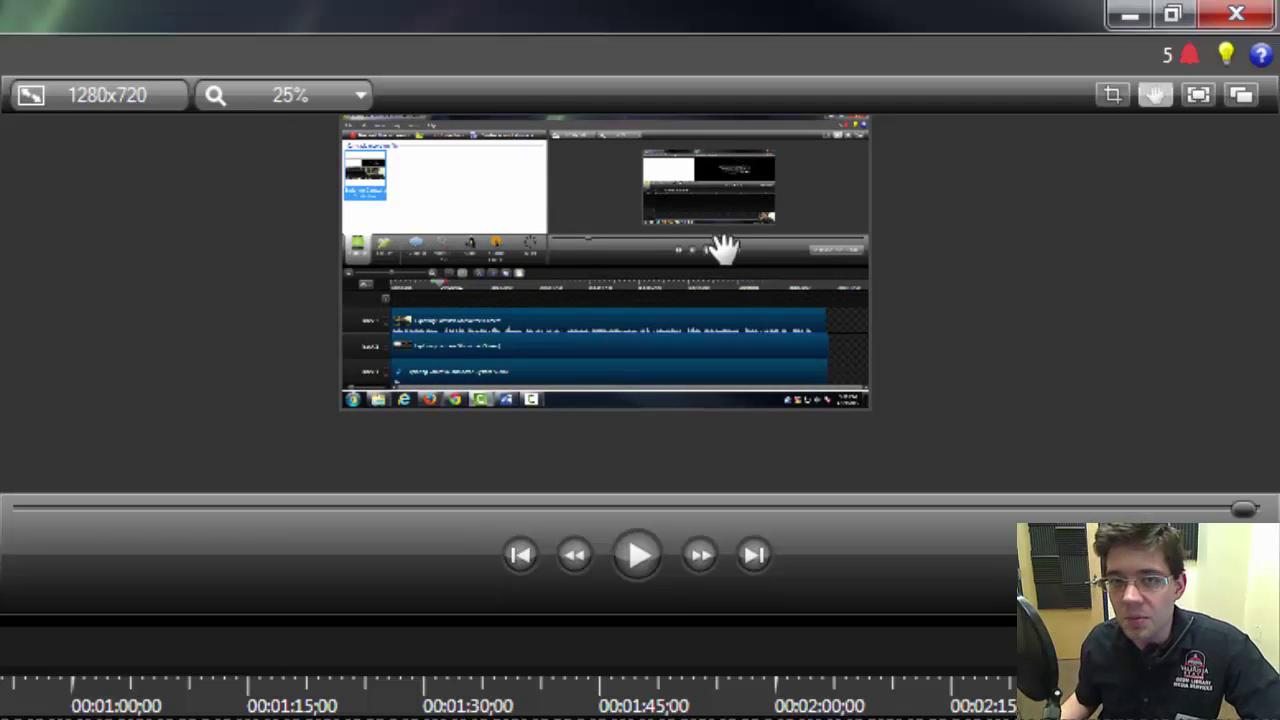
# Step: Zoom the canvas to 200%, pan to the webcam corner, then set it back to Shrink to fit
pyautogui.click(280, 94)
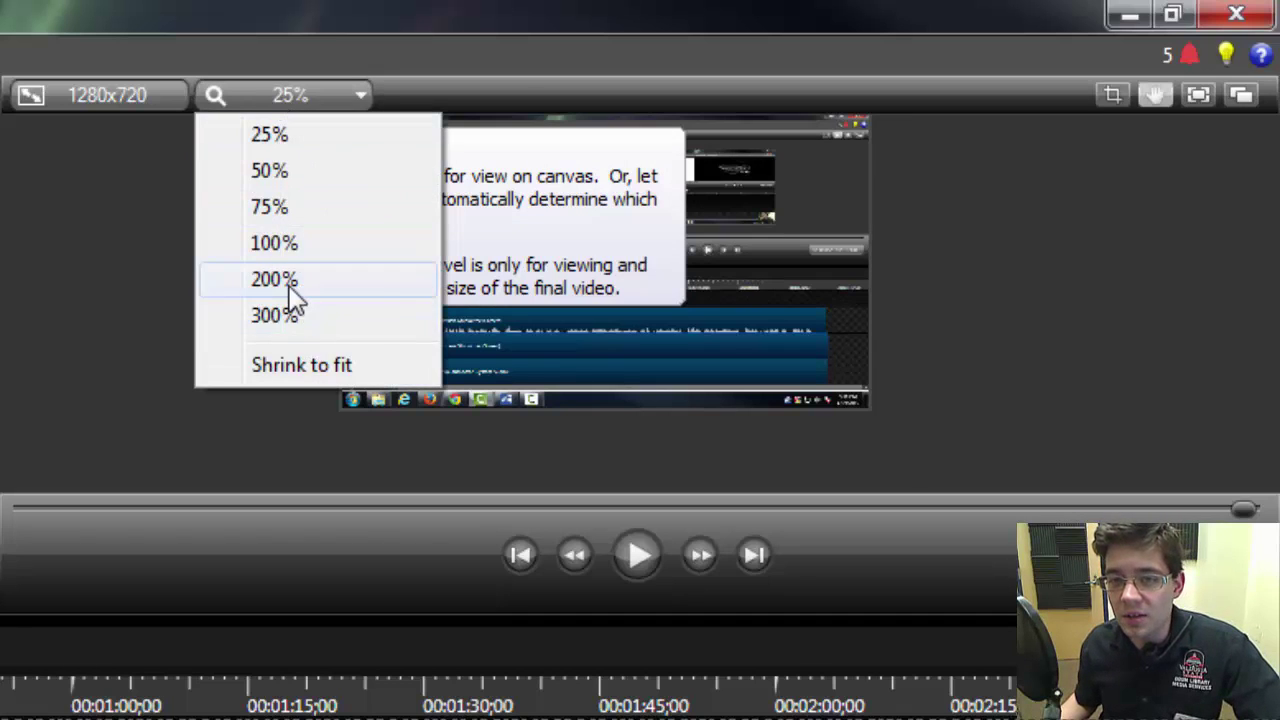
pyautogui.click(290, 288)
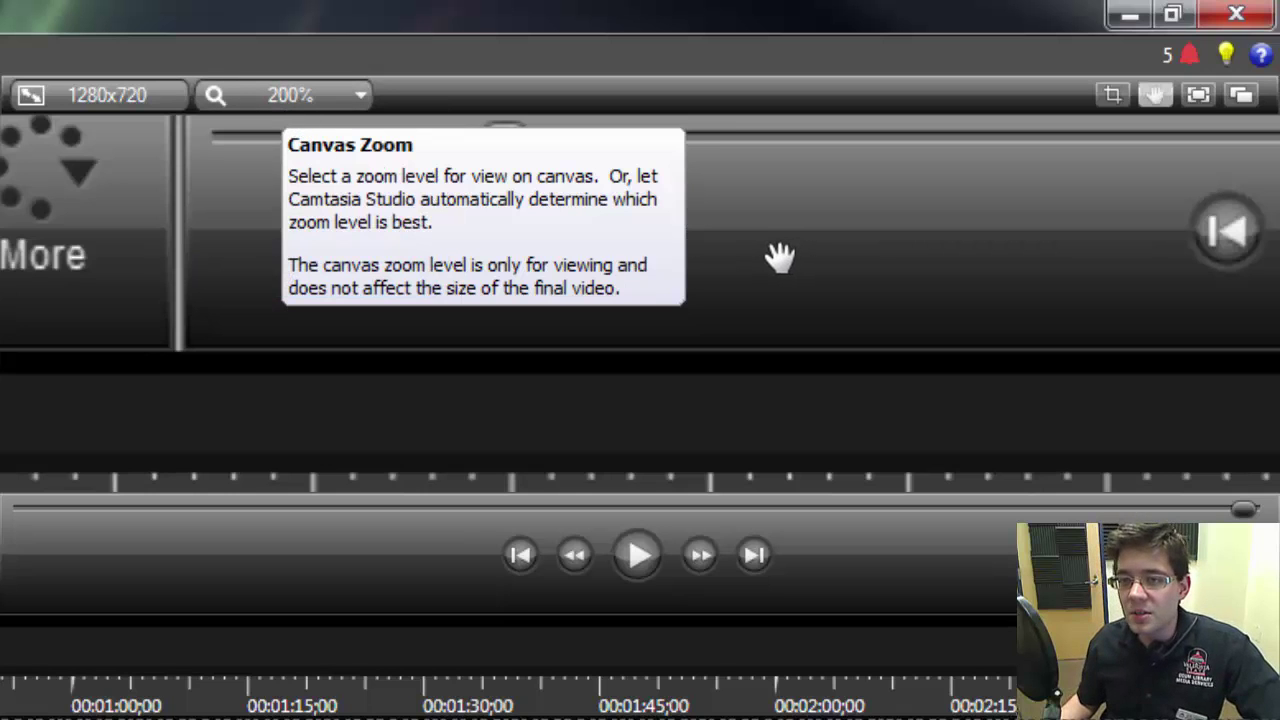
pyautogui.moveTo(786, 200); pyautogui.dragTo(652, 295)
pyautogui.moveTo(597, 263); pyautogui.dragTo(757, 277)
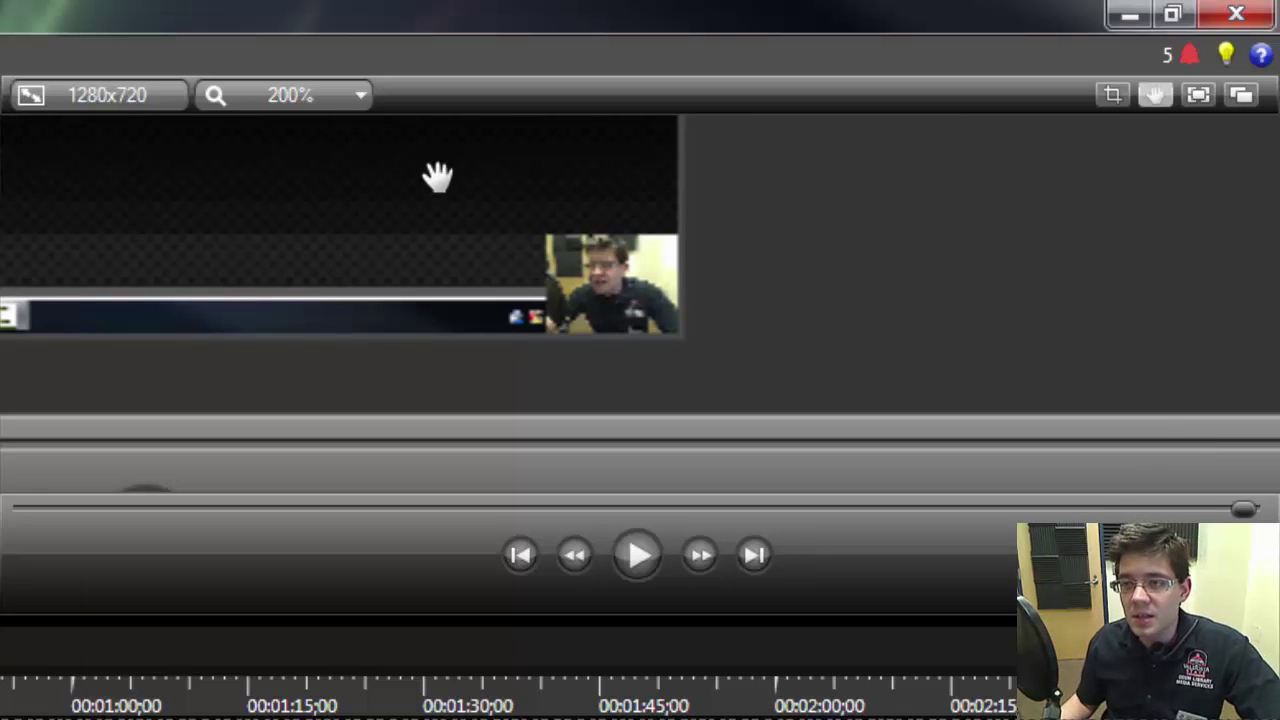
pyautogui.click(327, 96)
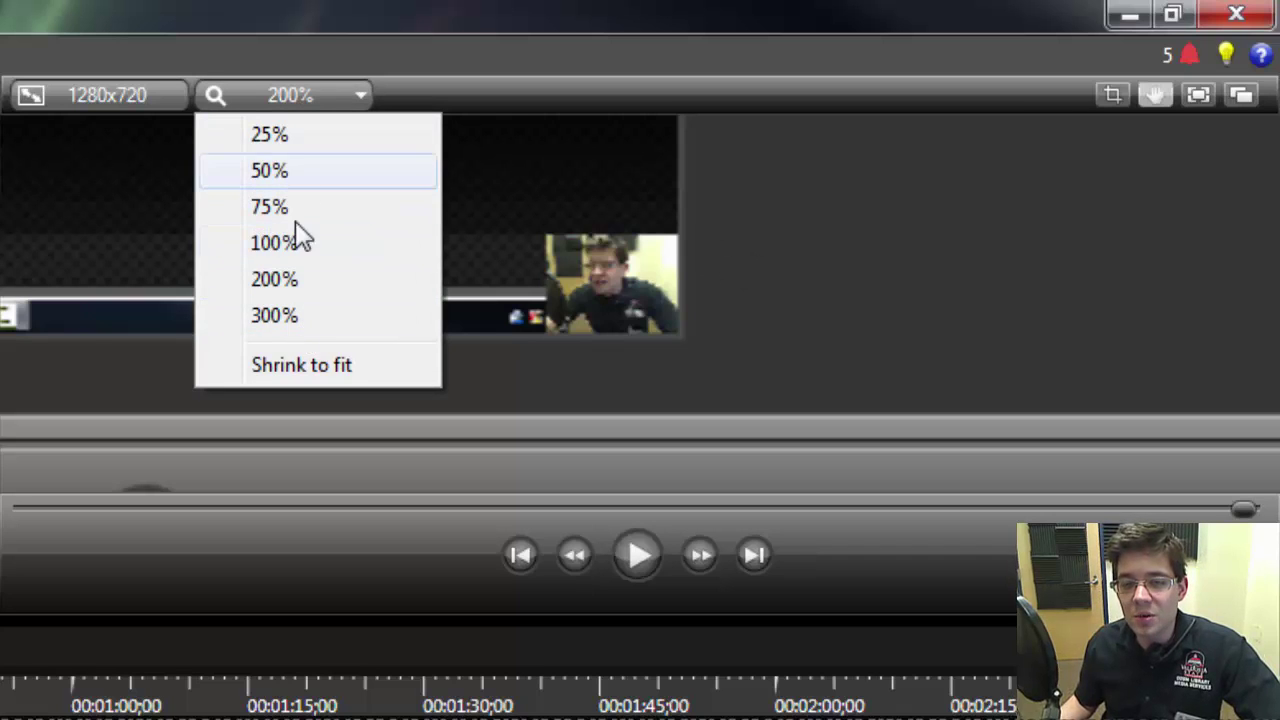
pyautogui.click(330, 366)
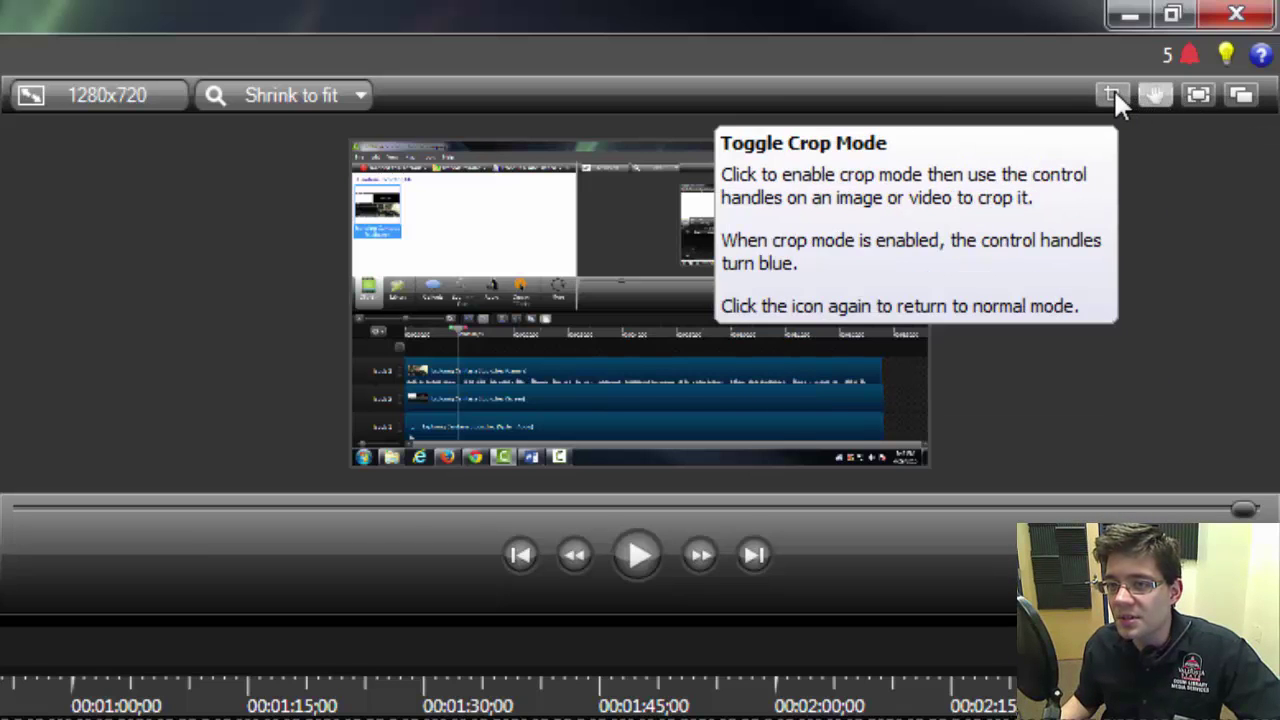
# Step: In crop mode, drag the top-left crop handle inward, then back out to the full frame
pyautogui.click(1113, 90)
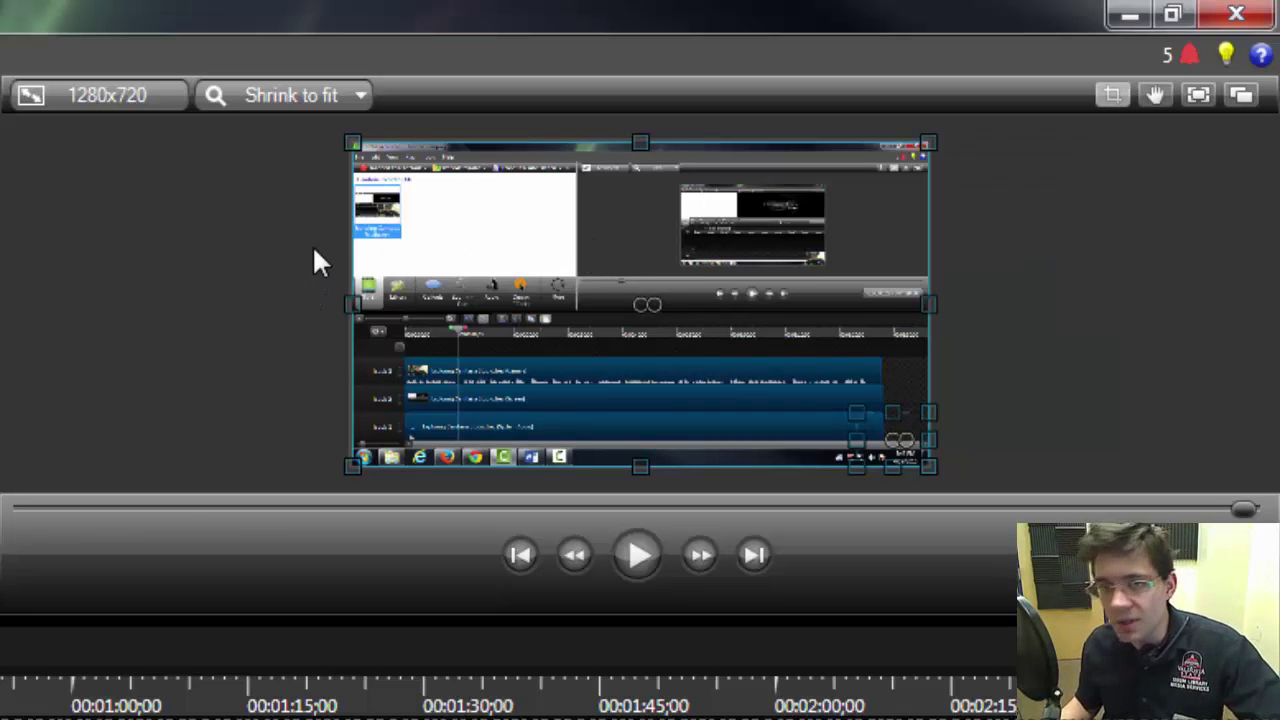
pyautogui.moveTo(352, 143); pyautogui.dragTo(475, 245)
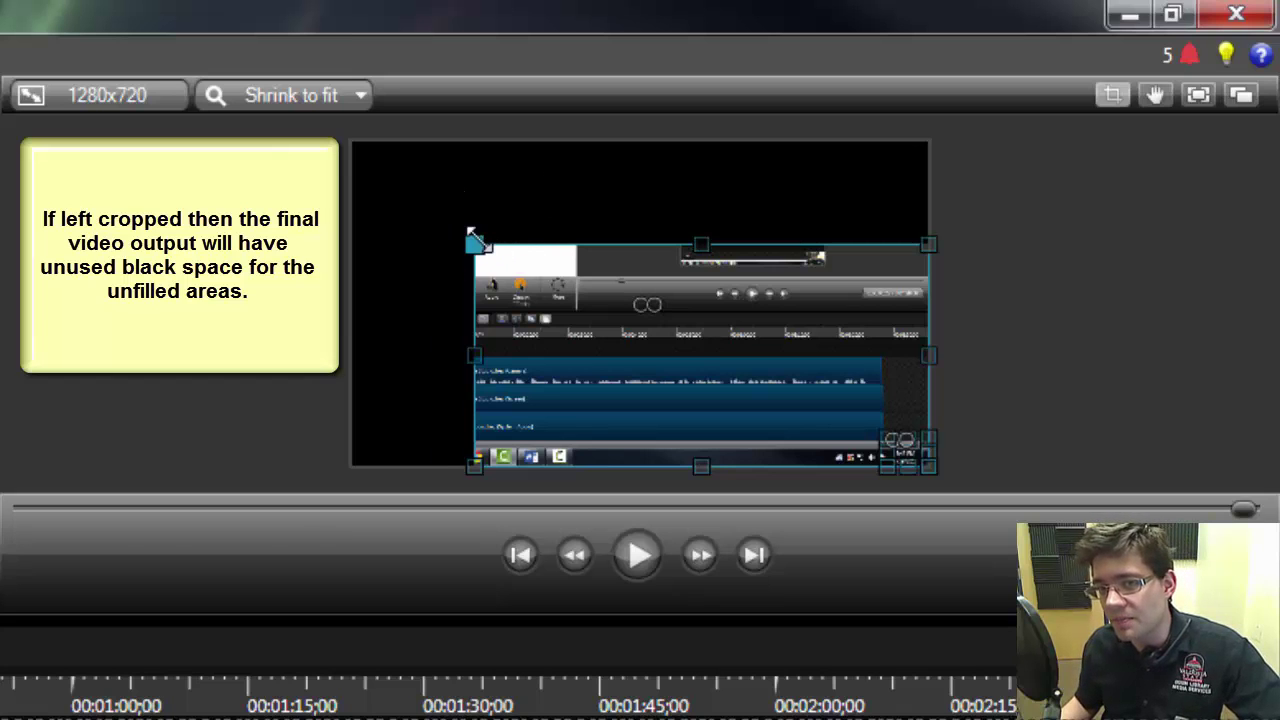
pyautogui.moveTo(475, 240); pyautogui.dragTo(352, 143)
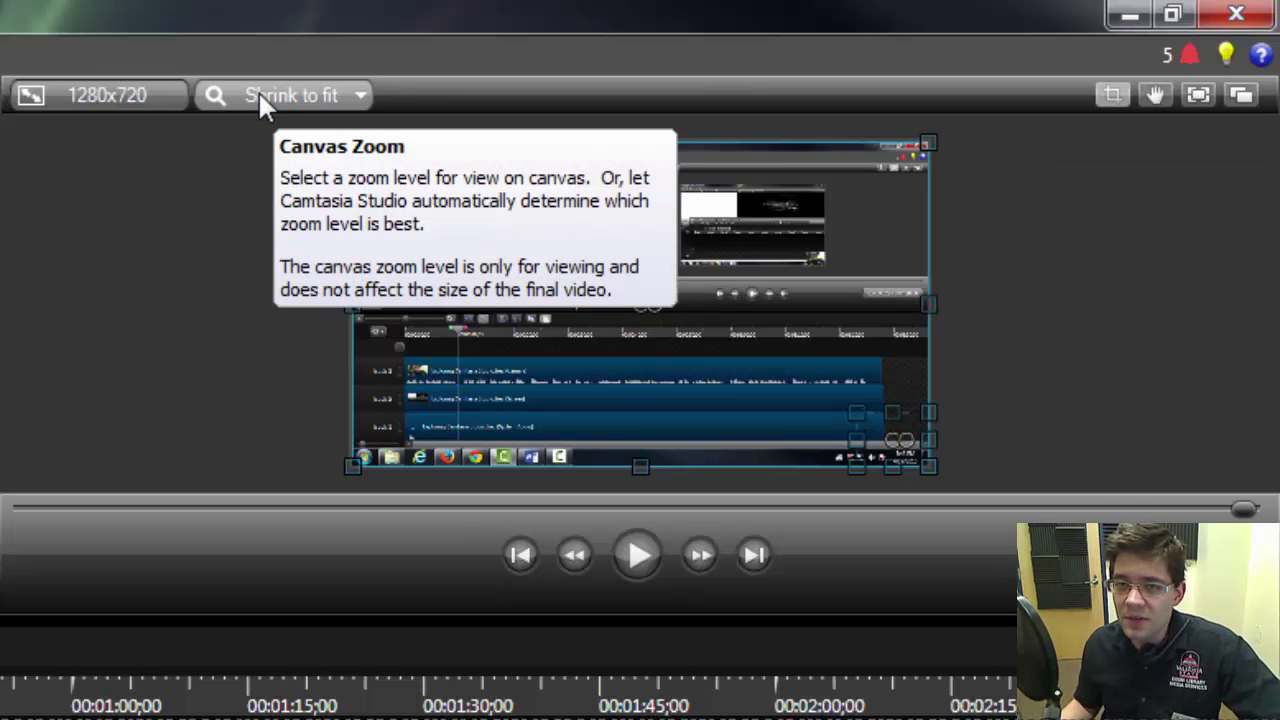
# Step: Deselect the clip and switch the 25%-zoomed preview canvas to pan mode
pyautogui.click(1066, 281)
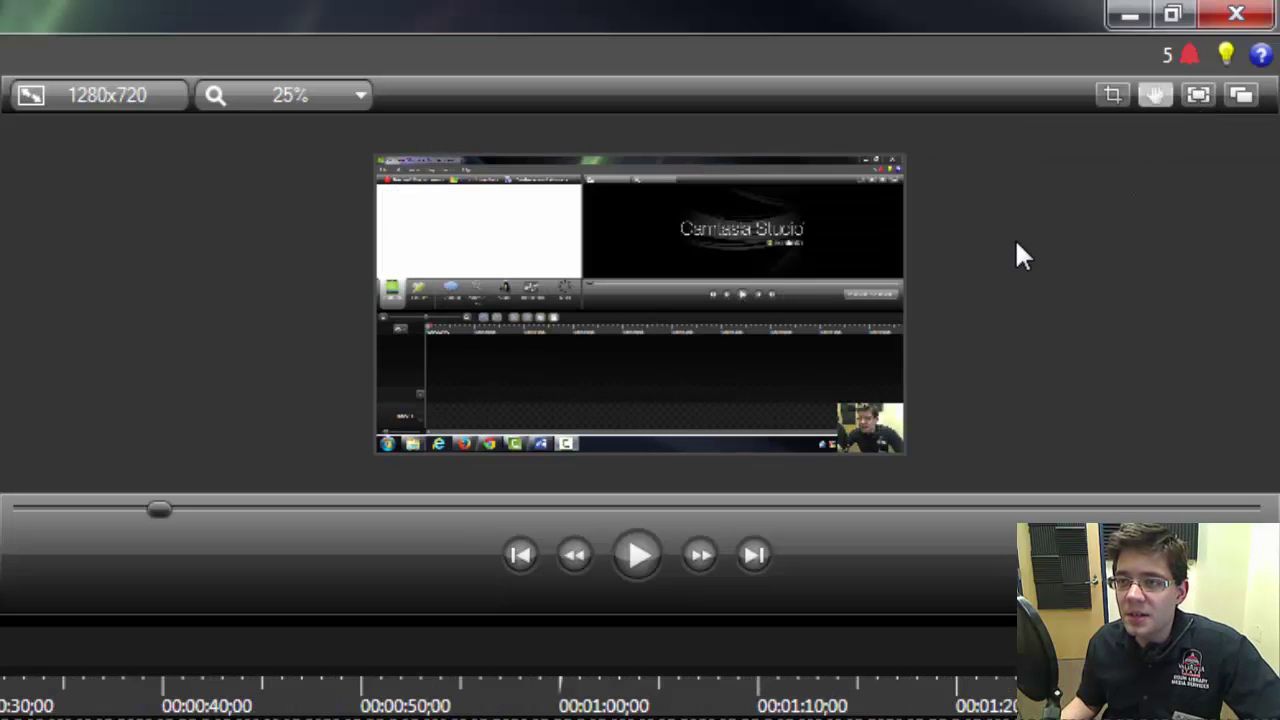
pyautogui.click(1160, 96)
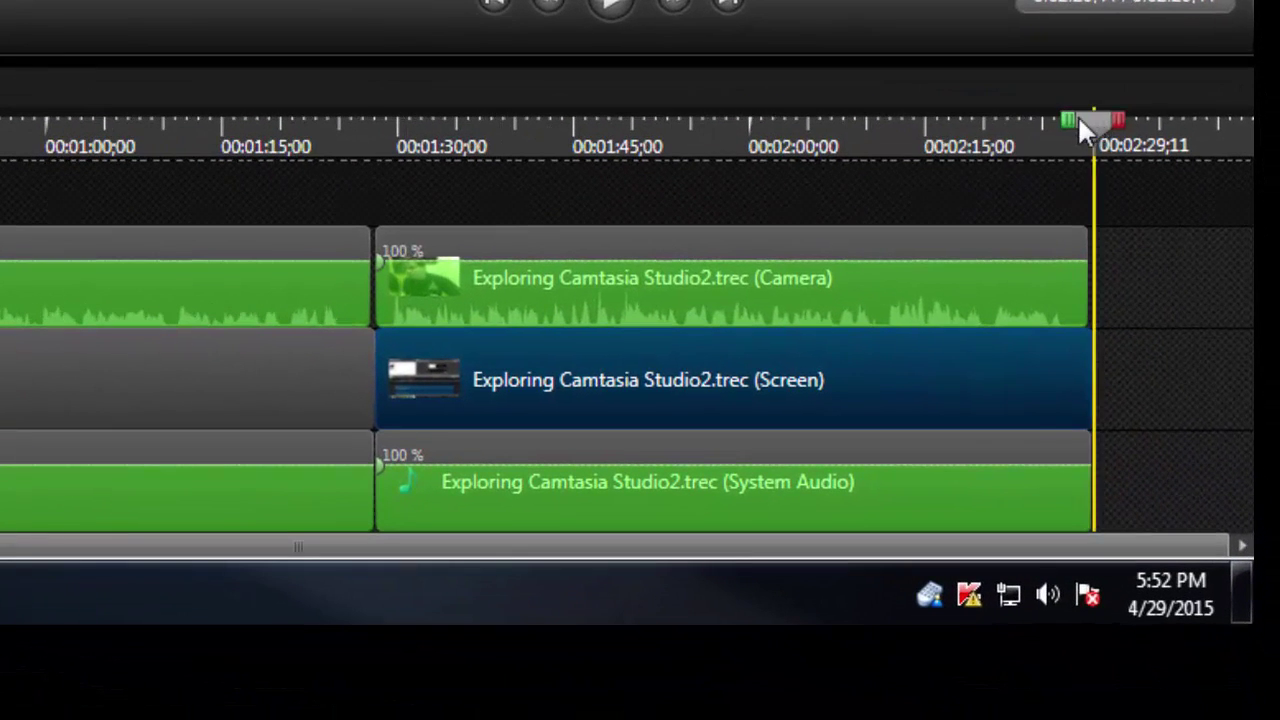
# Step: Scrub the playhead back from the project end into the first recording and start playback
pyautogui.moveTo(1153, 341); pyautogui.dragTo(815, 342)
pyautogui.moveTo(612, 133); pyautogui.dragTo(401, 127)
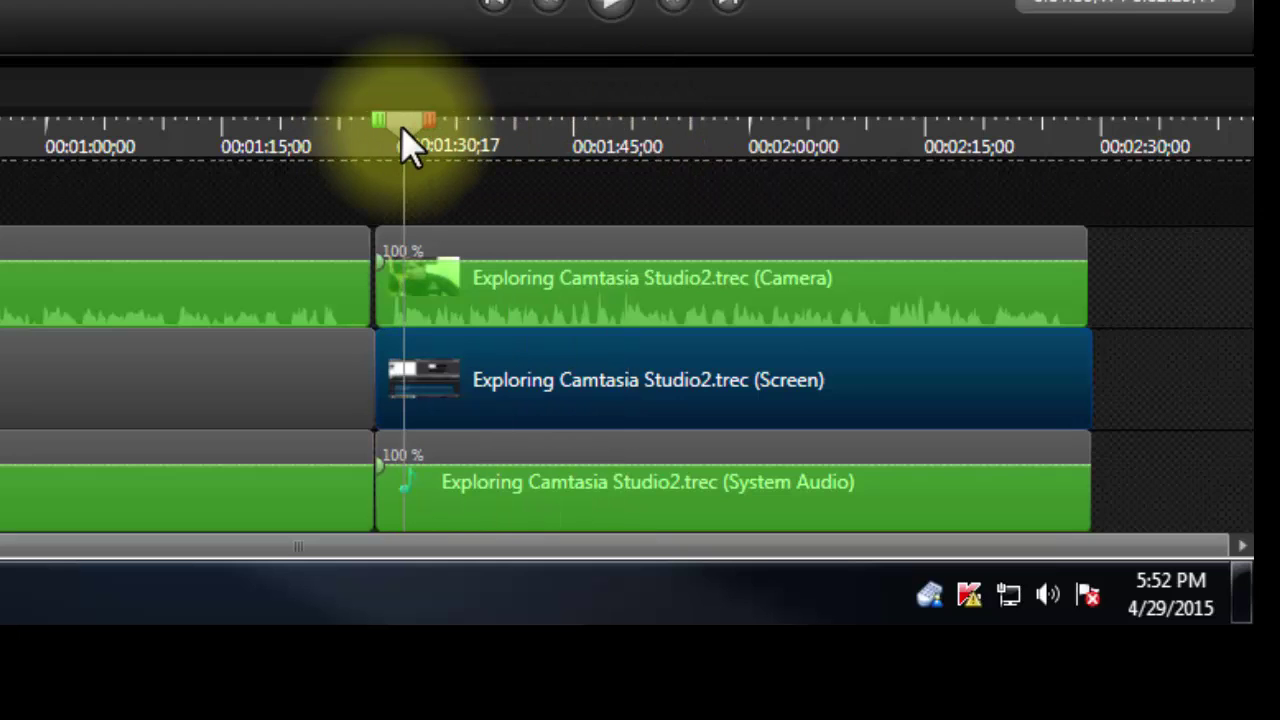
pyautogui.moveTo(402, 128); pyautogui.dragTo(937, 186)
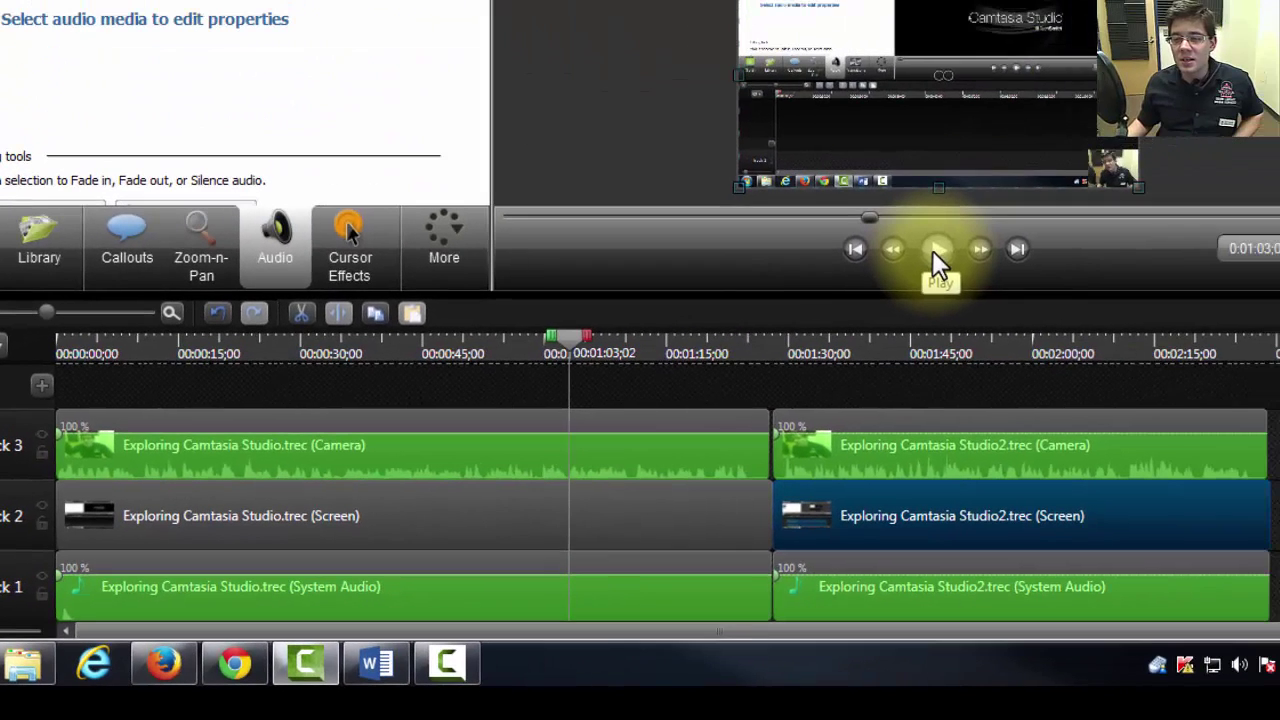
pyautogui.click(936, 250)
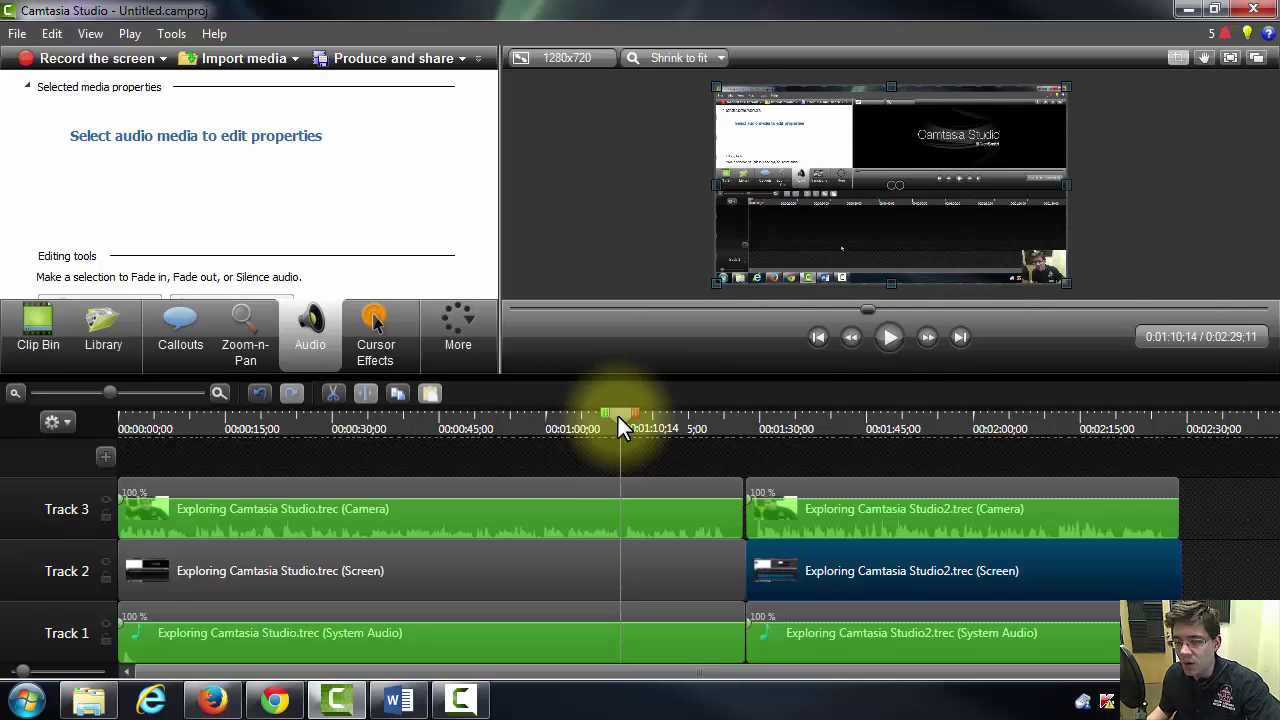
# Step: Scrub through the first recording and play the project from about 0:00:15
pyautogui.moveTo(618, 416); pyautogui.dragTo(620, 415)
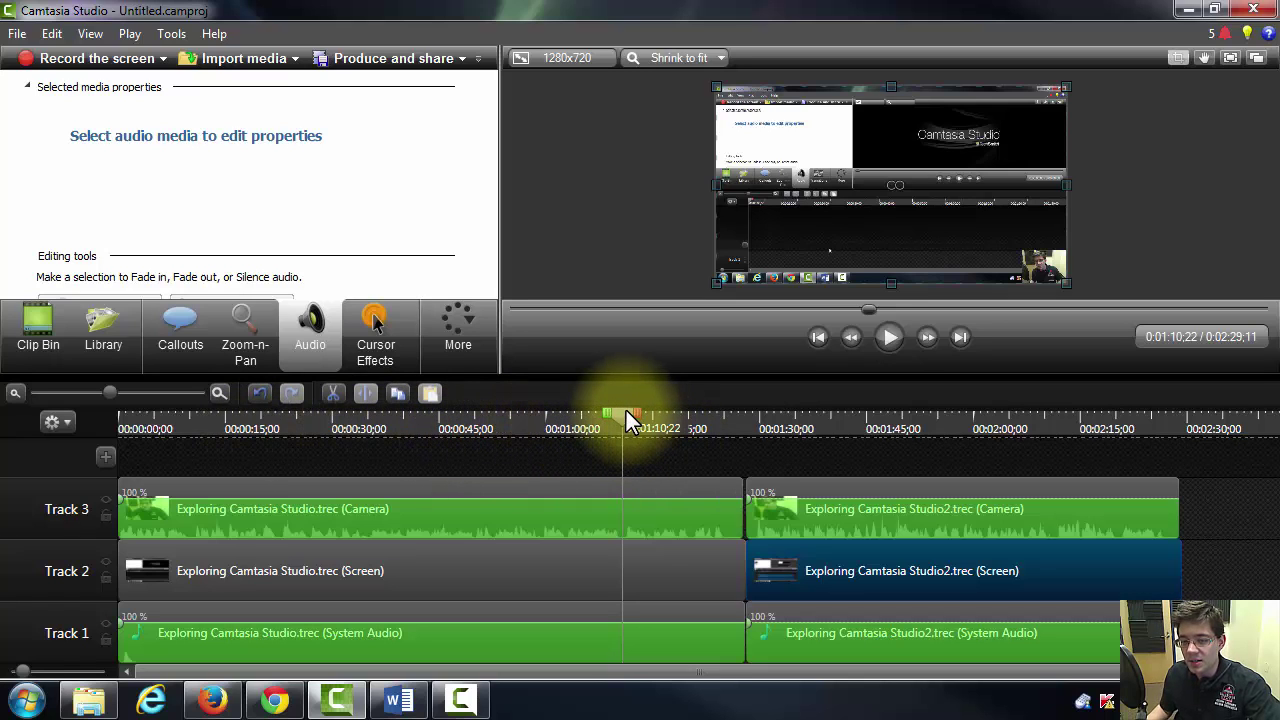
pyautogui.moveTo(626, 410); pyautogui.dragTo(228, 428)
pyautogui.click(893, 334)
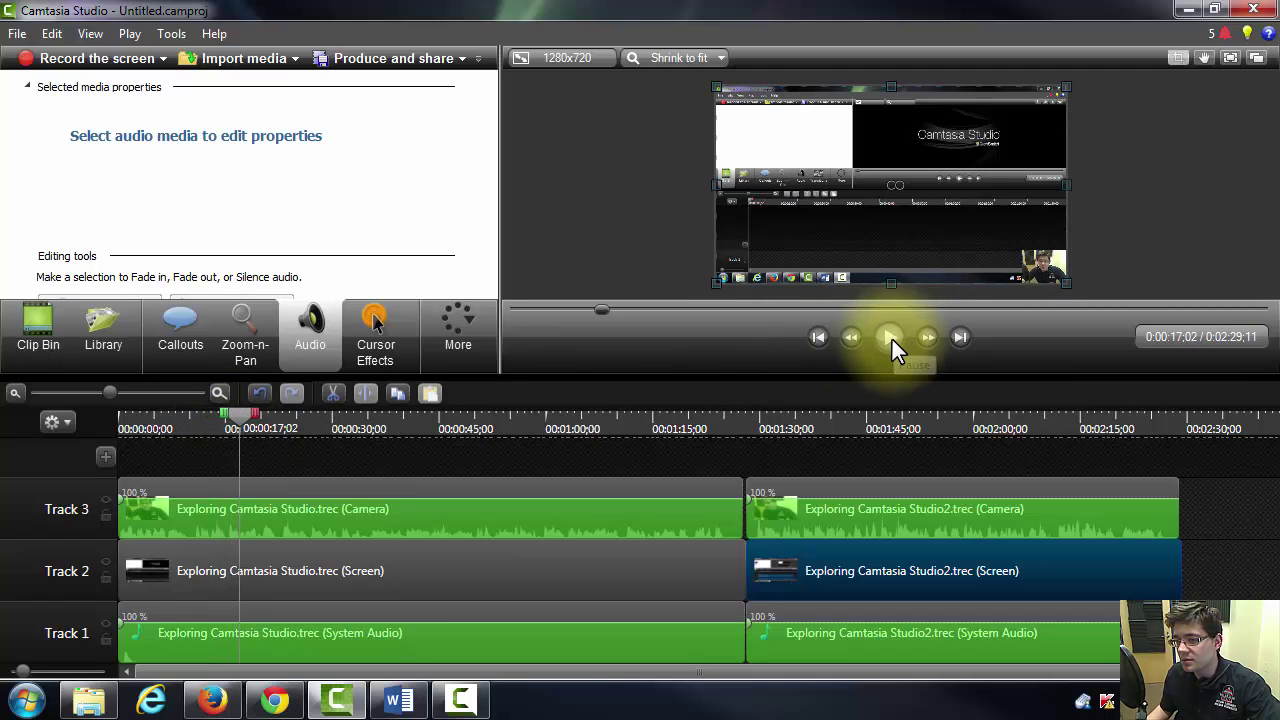
# Step: Stop playback at 0:00:17;02 and select the Track 3, Track 2 and Track 1 clips in turn
pyautogui.click(890, 337)
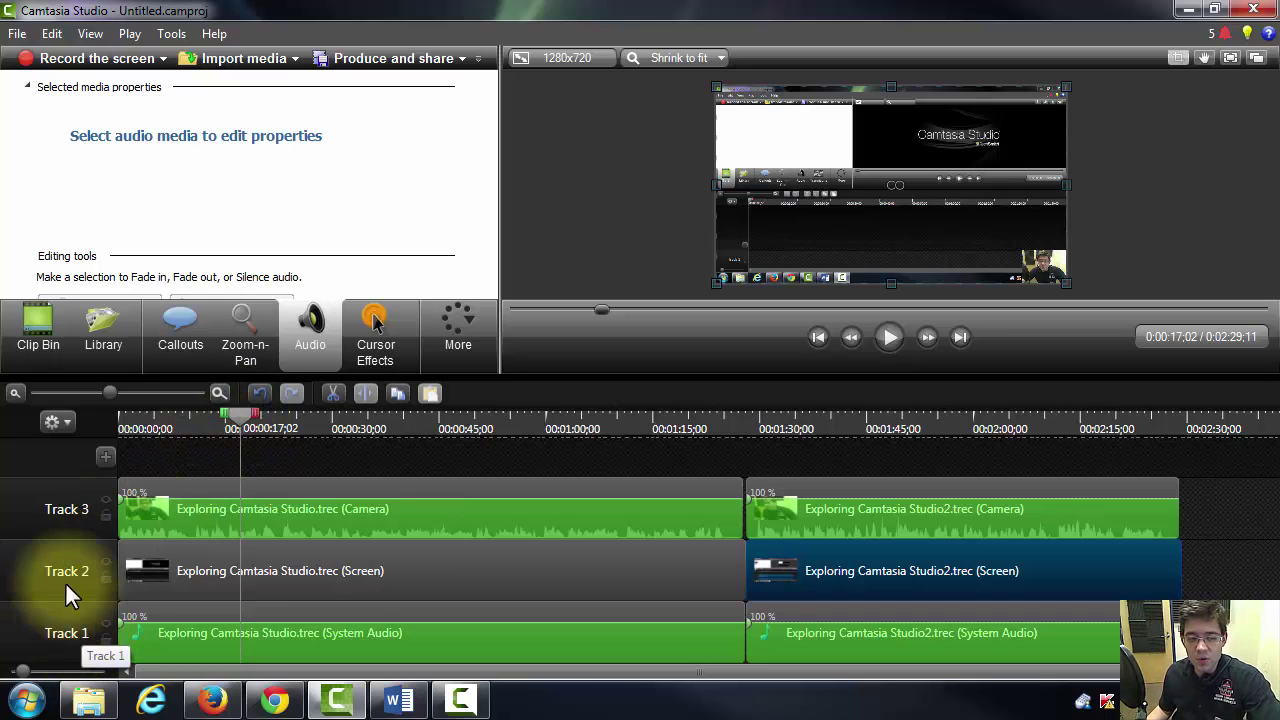
pyautogui.click(264, 490)
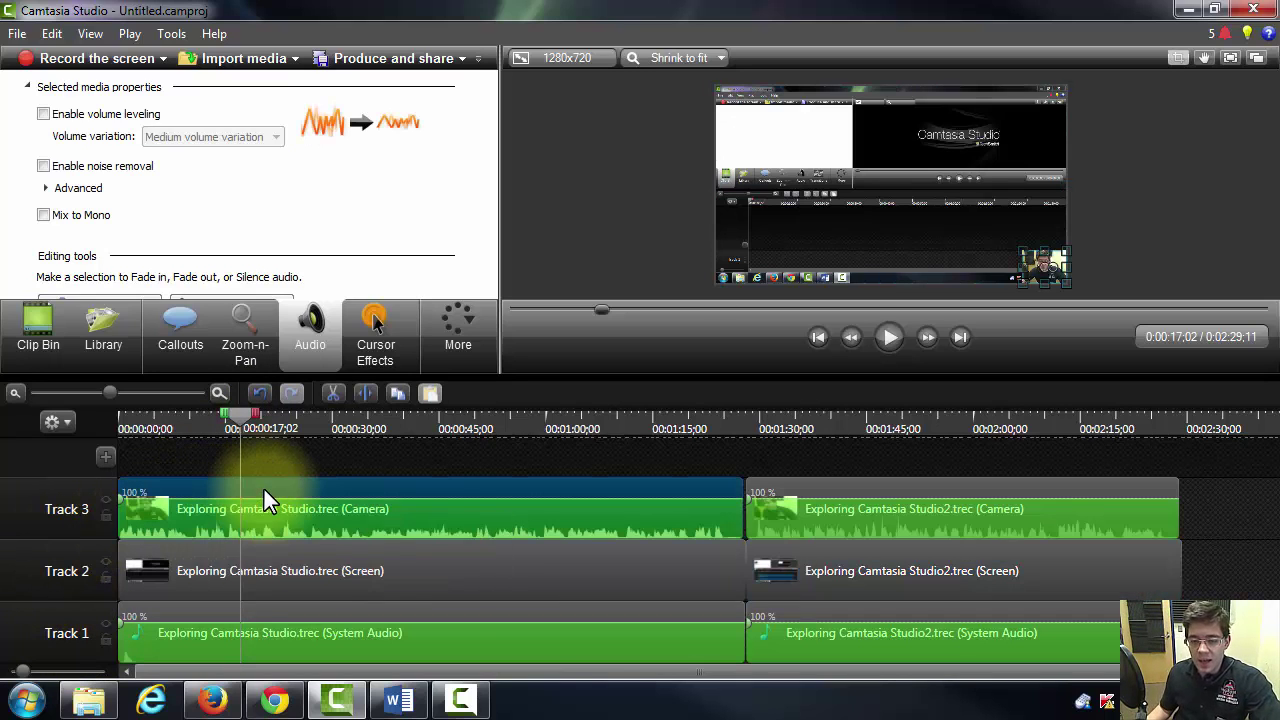
pyautogui.click(609, 580)
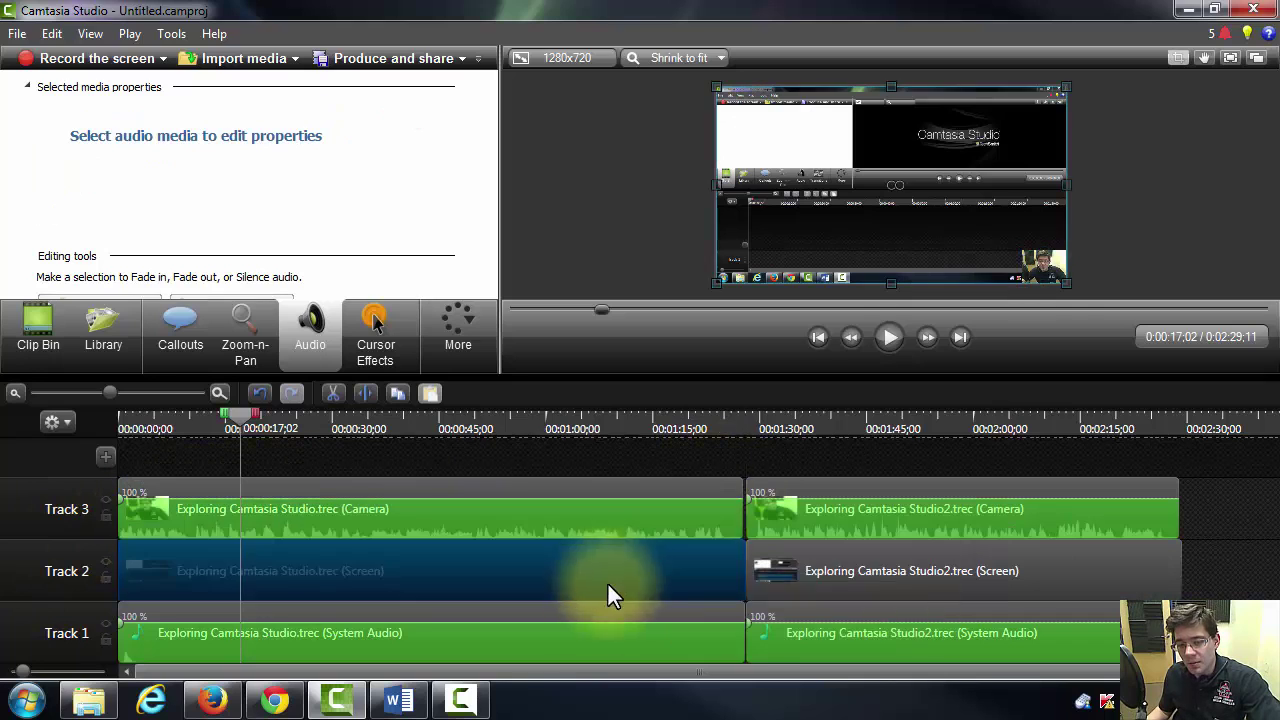
pyautogui.click(603, 606)
# Step: Reselect the first camera and screen clips, then show the Clip Bin listing both recordings
pyautogui.click(613, 502)
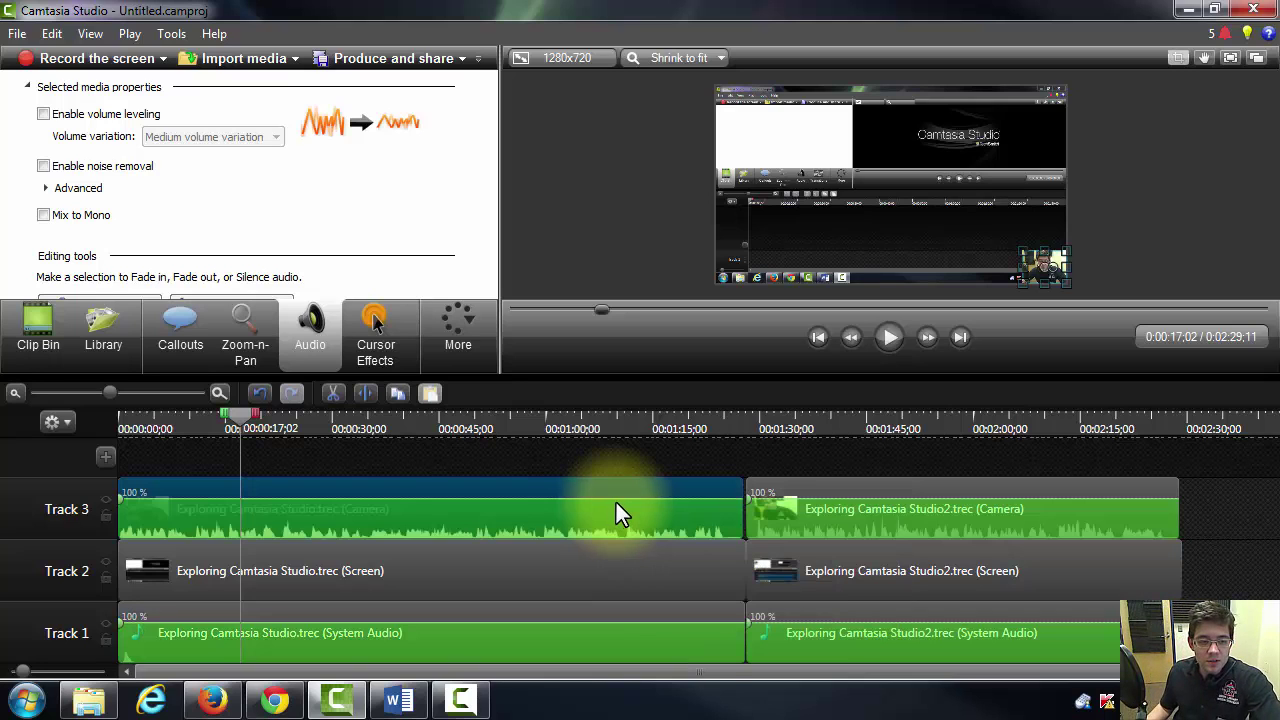
pyautogui.click(599, 555)
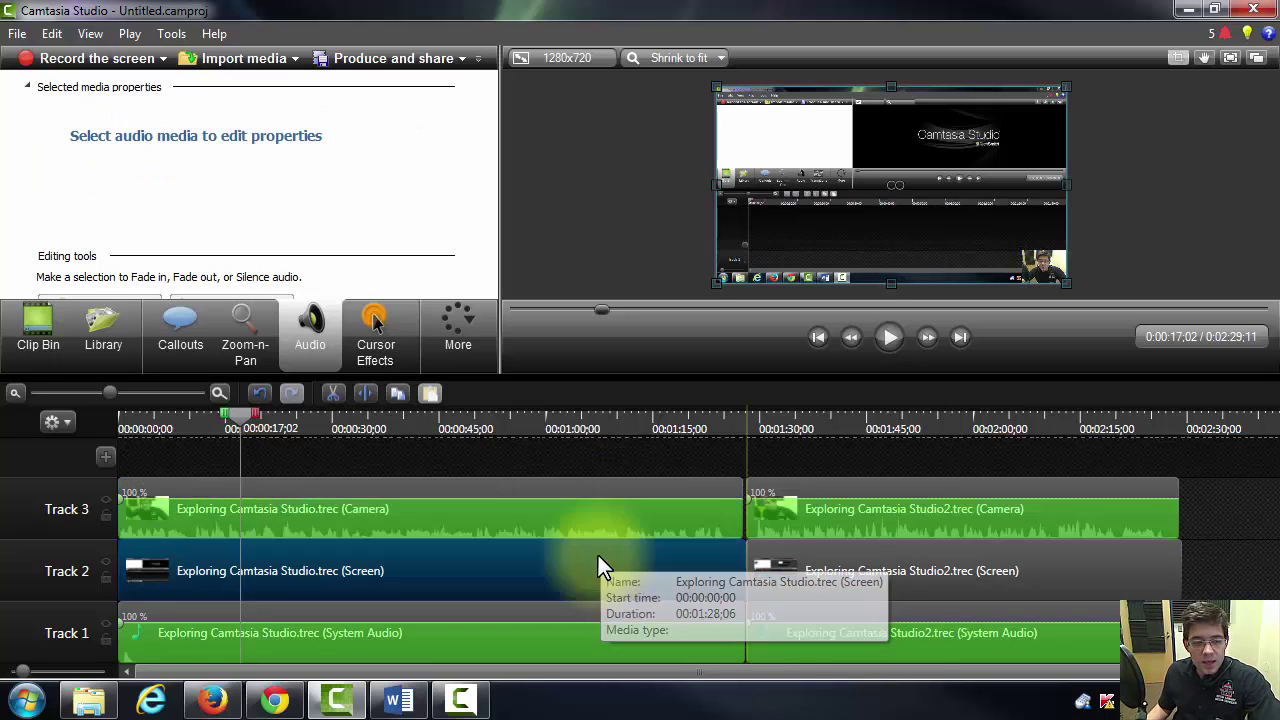
pyautogui.click(569, 490)
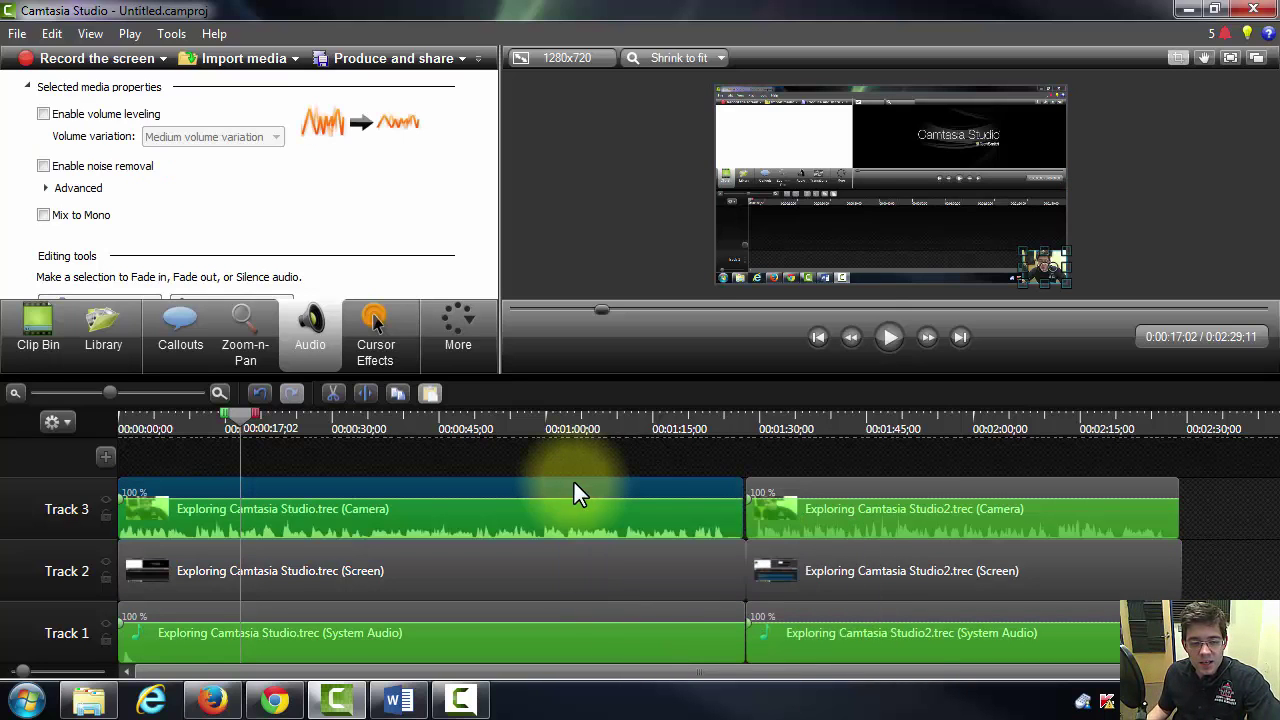
pyautogui.click(30, 325)
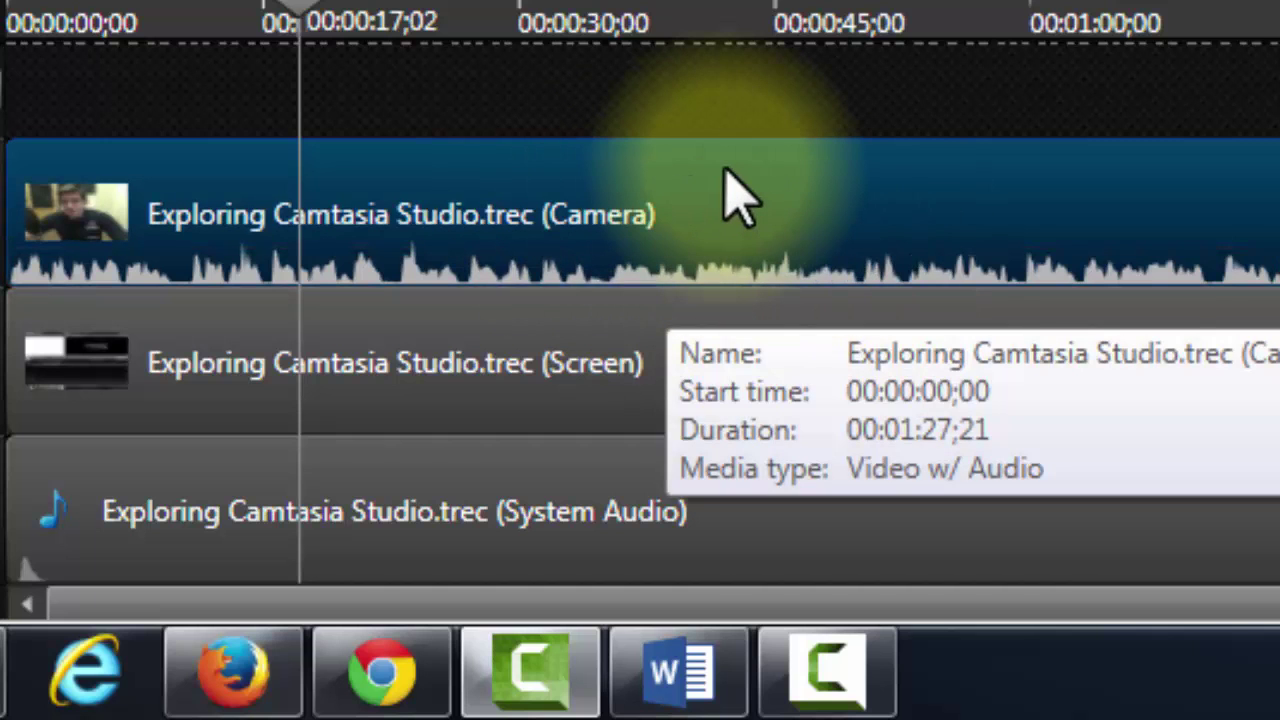
# Step: Select the Track 2 screen clip, then the Track 3 webcam clip for editing
pyautogui.click(823, 366)
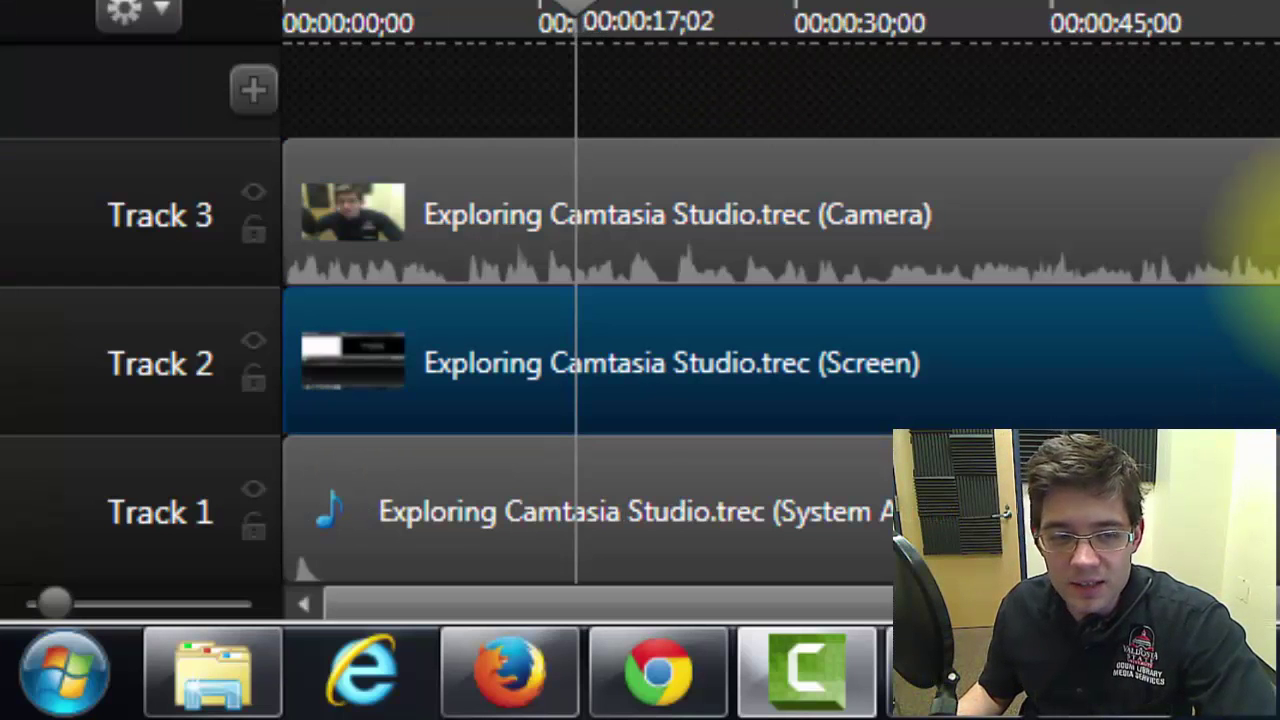
pyautogui.click(1275, 262)
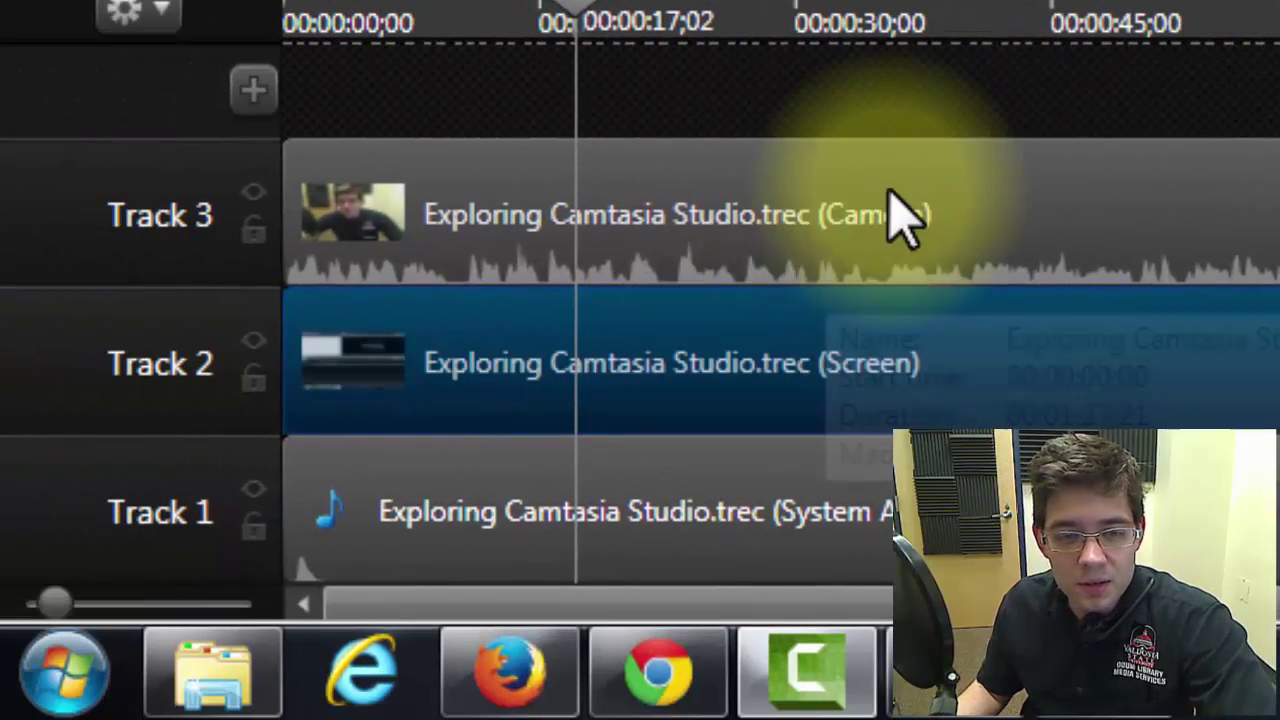
pyautogui.click(900, 215)
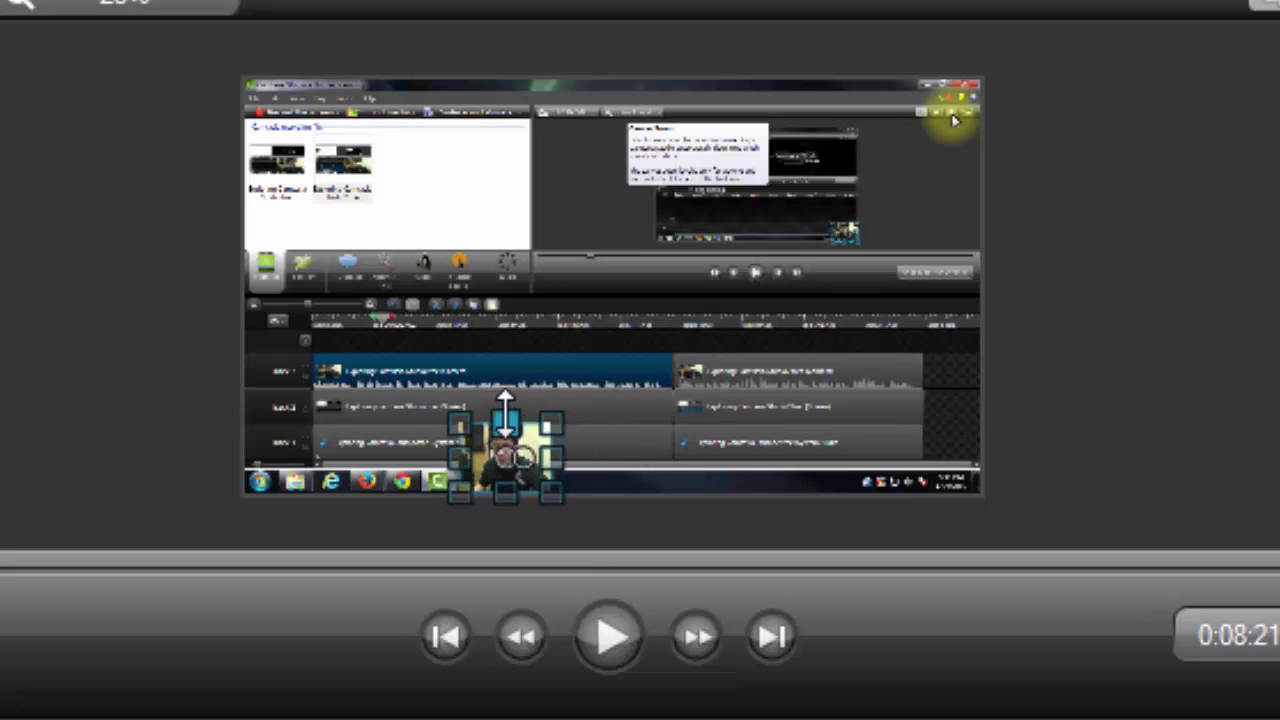
# Step: Drag the webcam overlay to the right edge of the screen recording and reselect the camera clip
pyautogui.moveTo(490, 448); pyautogui.dragTo(888, 393)
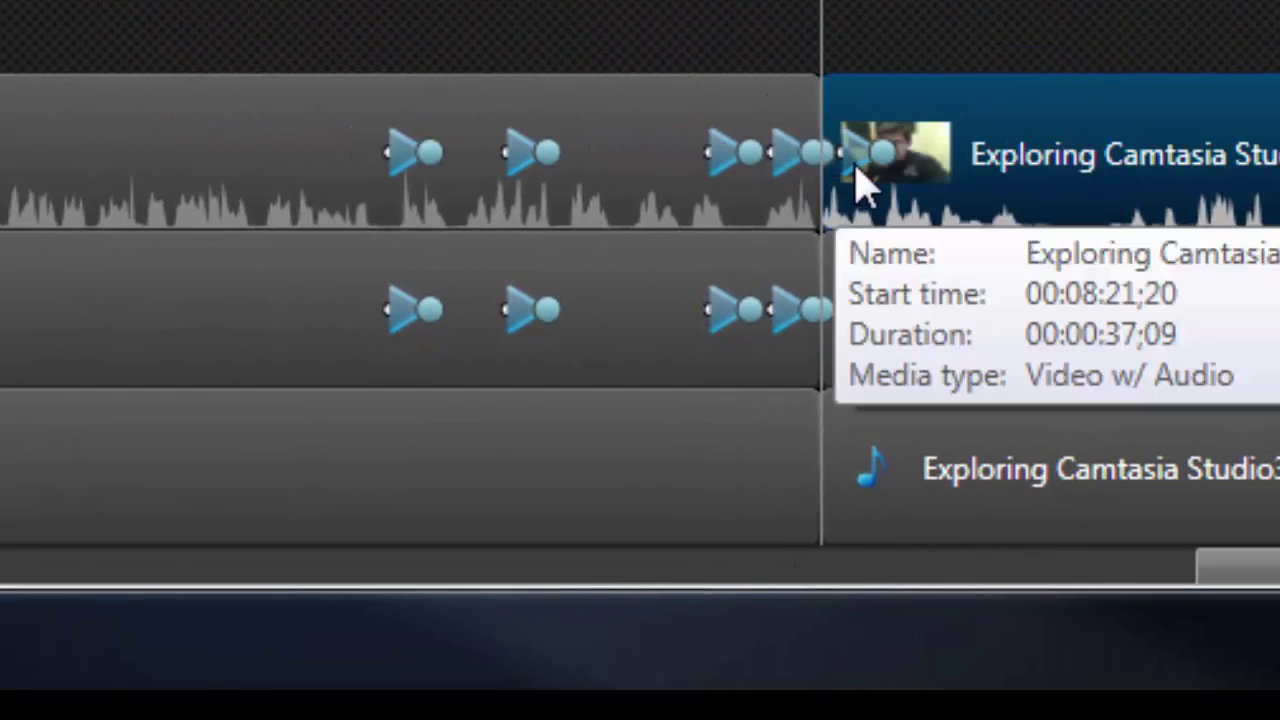
pyautogui.click(866, 188)
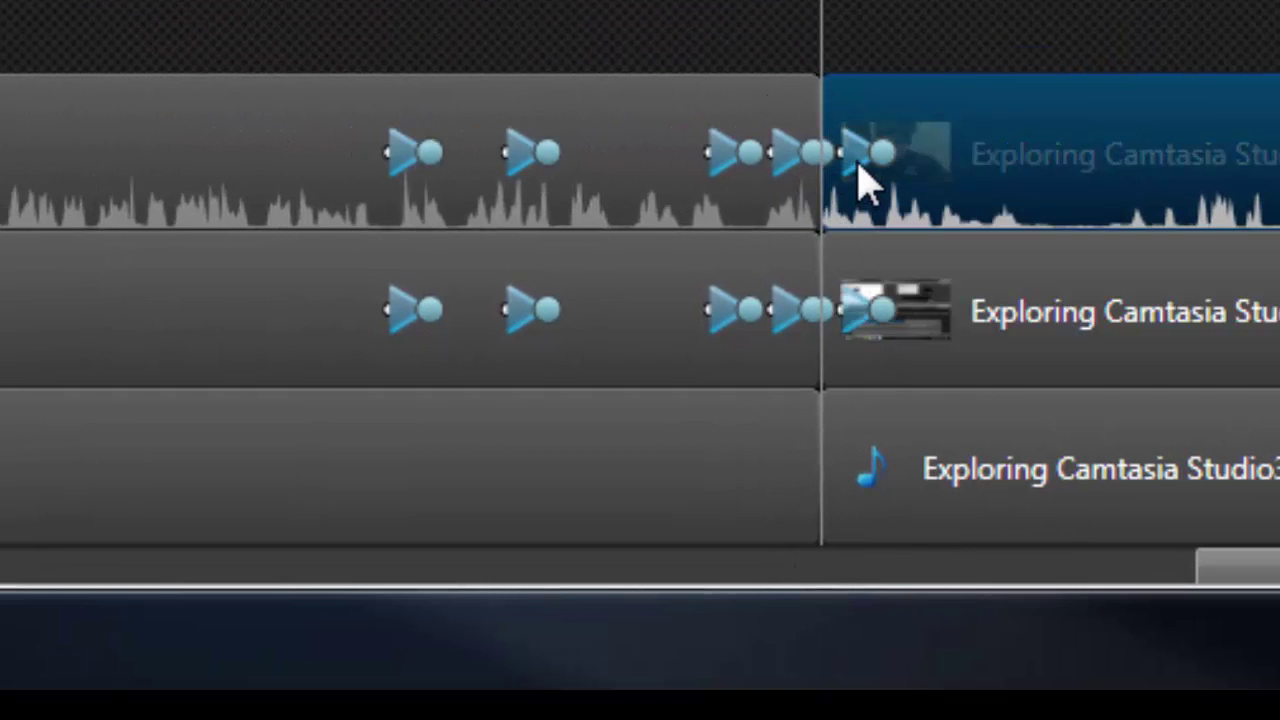